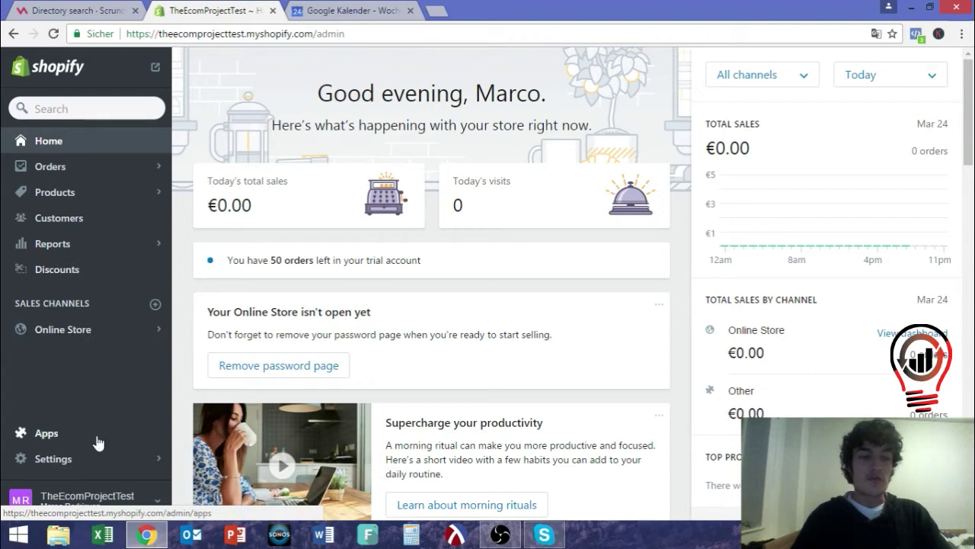
Open the store's notification settings and look over the order and shipping email templates.
click(153, 459)
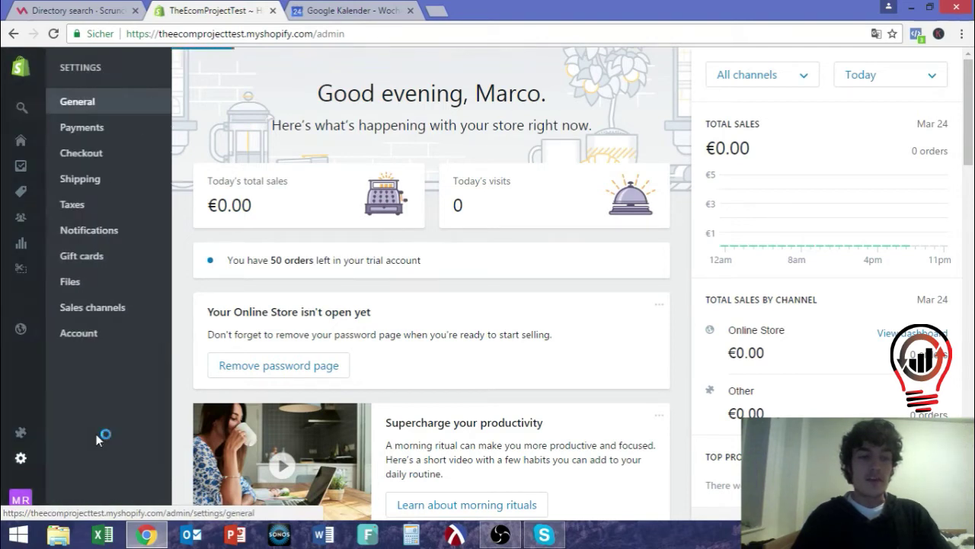
click(82, 230)
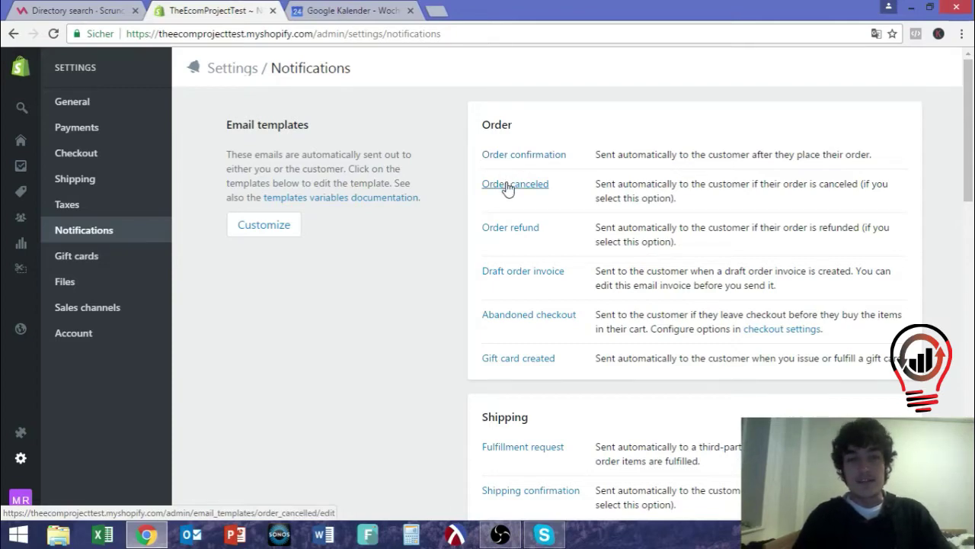
scroll(504, 267, down, 1)
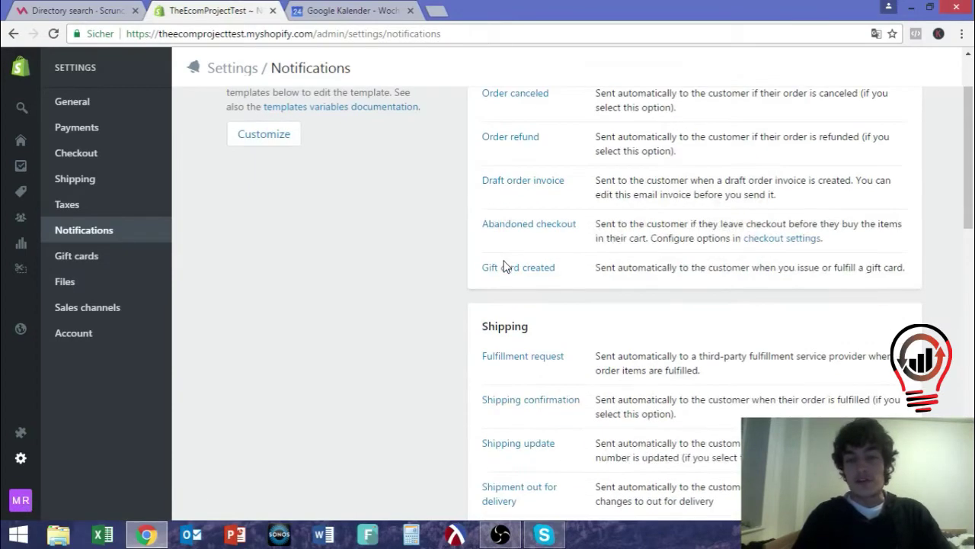
scroll(502, 265, up, 1)
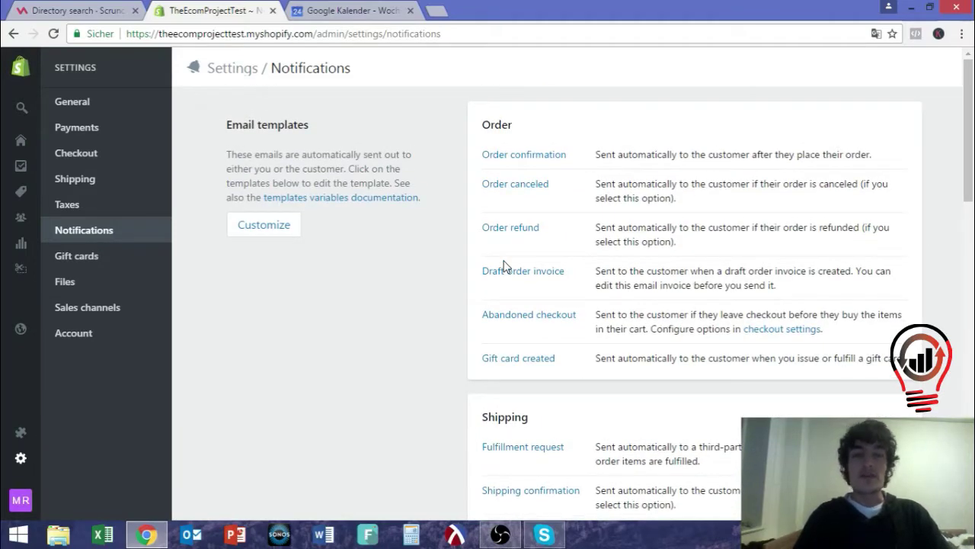
Open the email template customization and review the order confirmation preview down to the customer information and payment method.
click(274, 233)
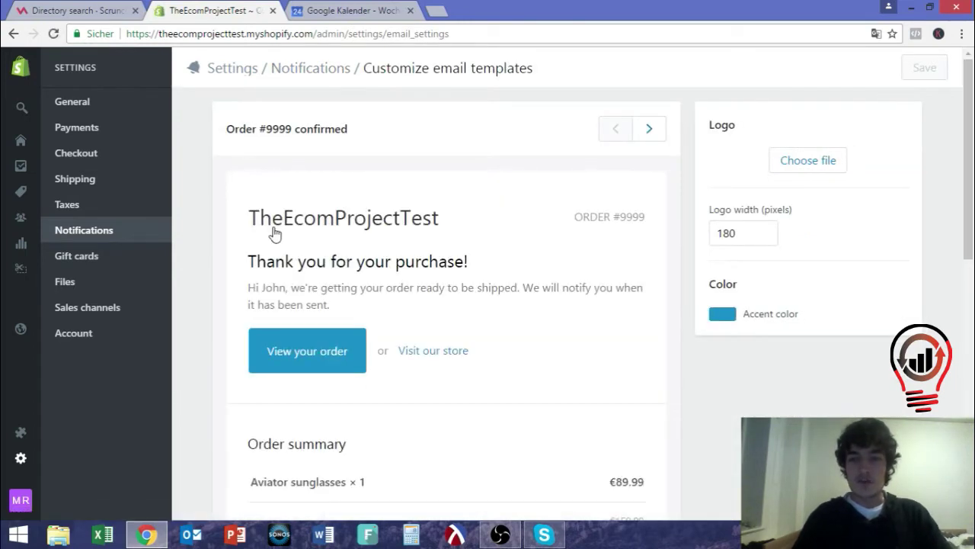
scroll(319, 252, down, 5)
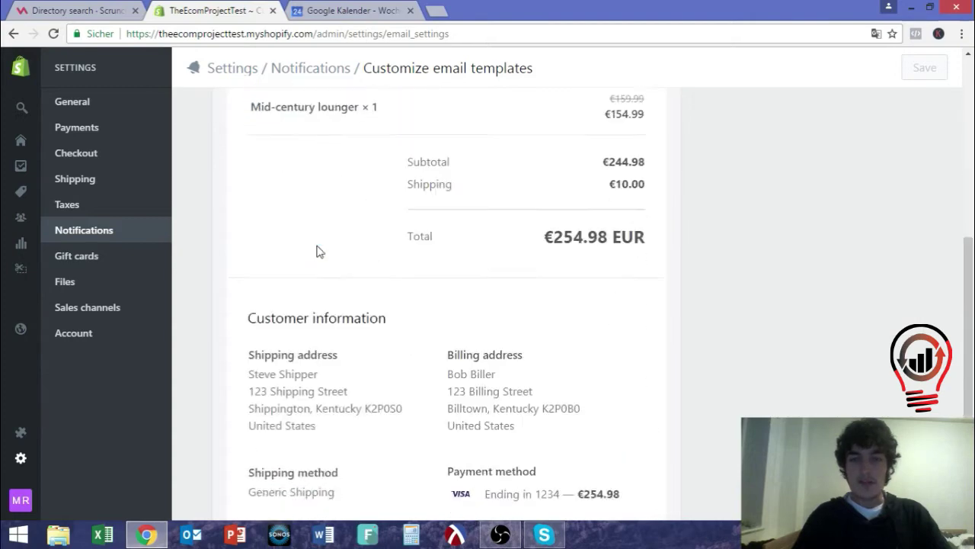
scroll(318, 251, up, 5)
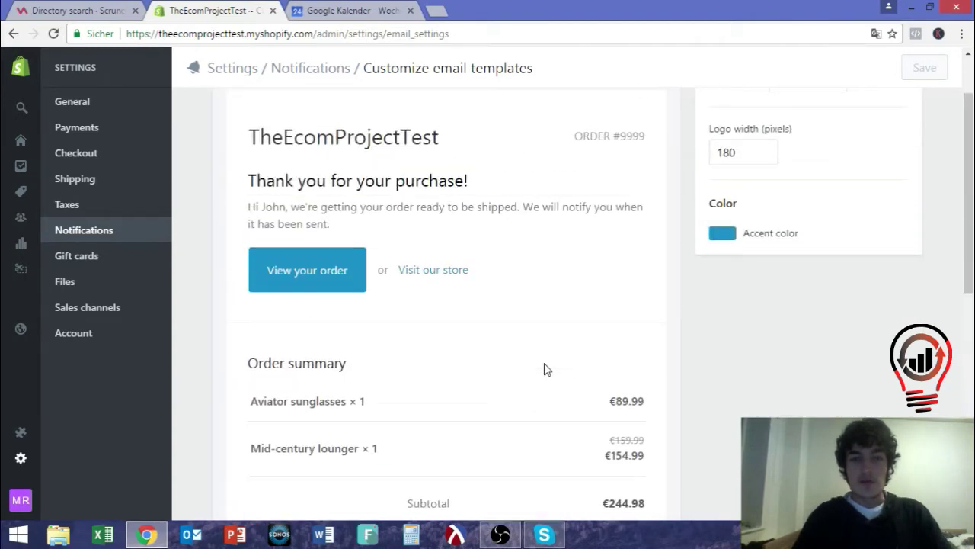
scroll(544, 370, up, 2)
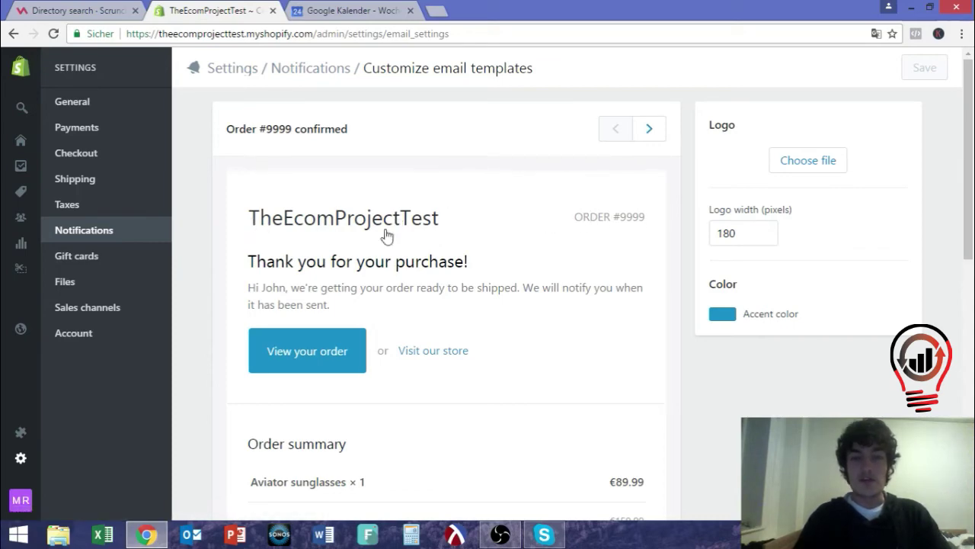
scroll(373, 311, down, 8)
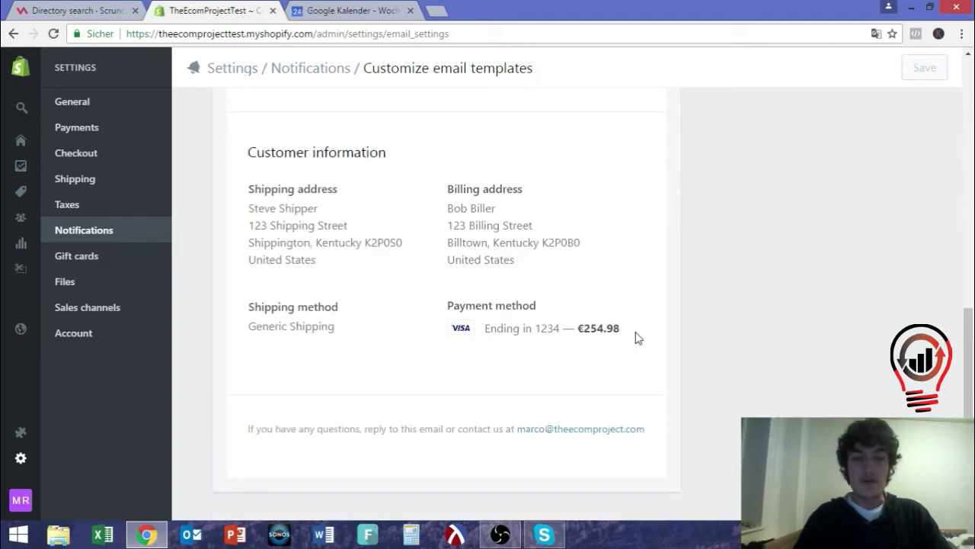
Follow the store name link in the order confirmation preview and return to the notification settings.
drag(638, 337, 263, 235)
scroll(221, 183, up, 4)
scroll(264, 235, up, 3)
click(264, 235)
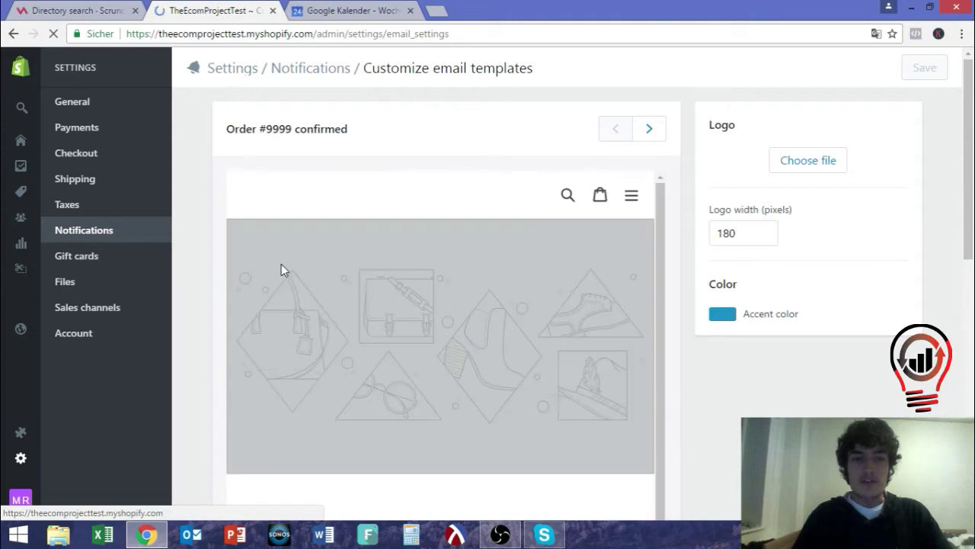
click(120, 231)
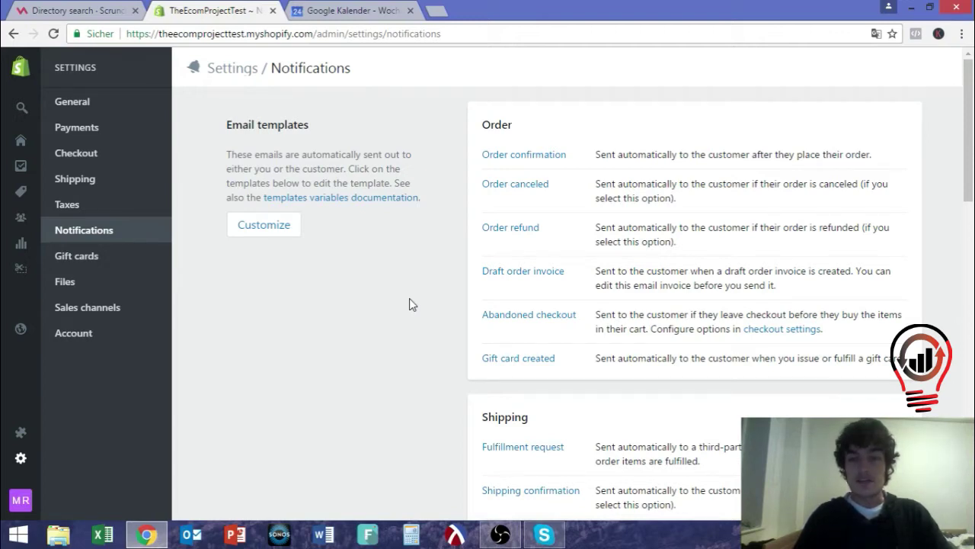
scroll(409, 303, down, 1)
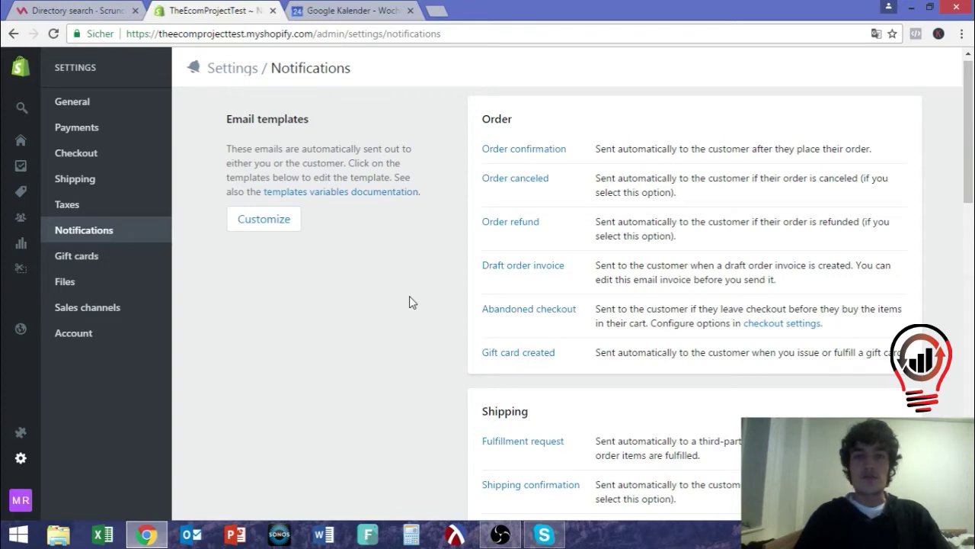
scroll(409, 303, up, 1)
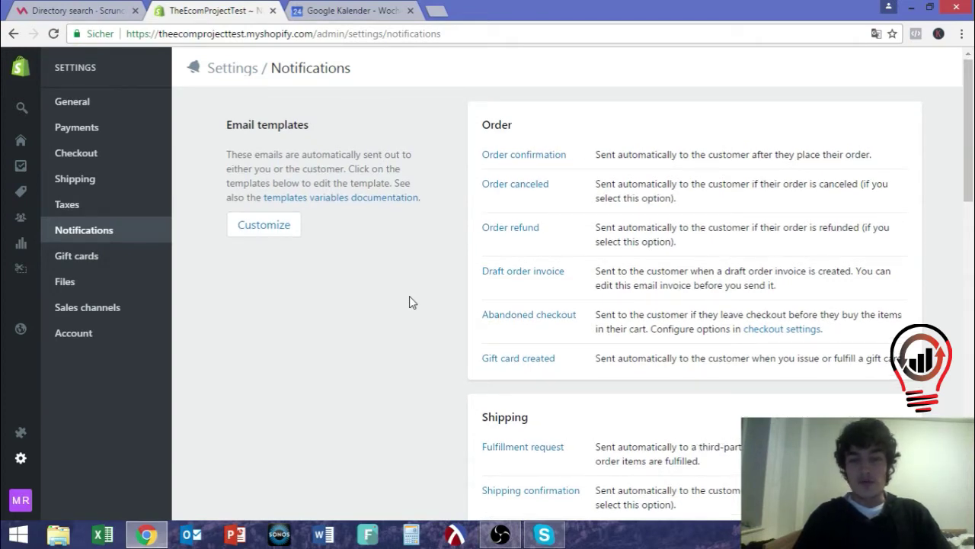
Reopen the email template customization and view the order confirmation preview and the order canceled preview.
click(288, 241)
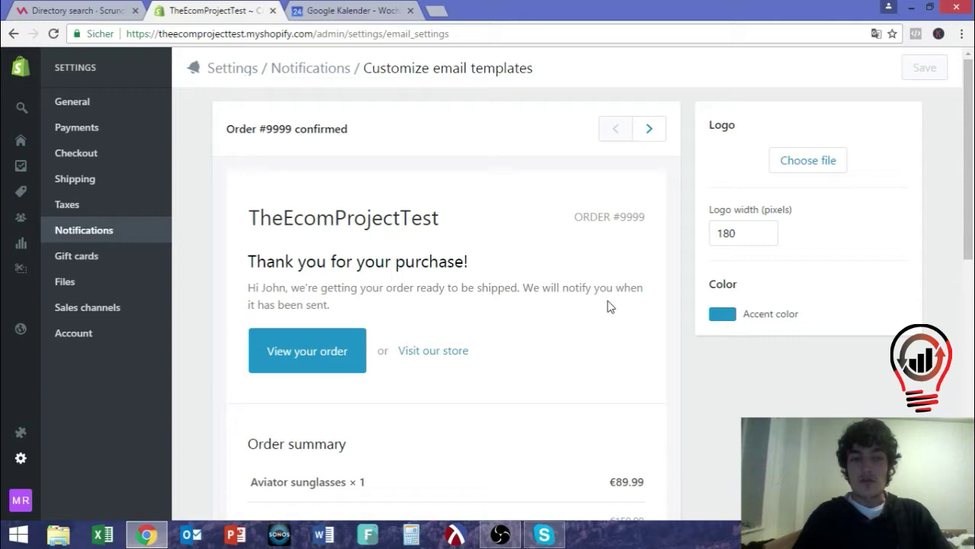
scroll(607, 305, down, 3)
scroll(608, 305, up, 5)
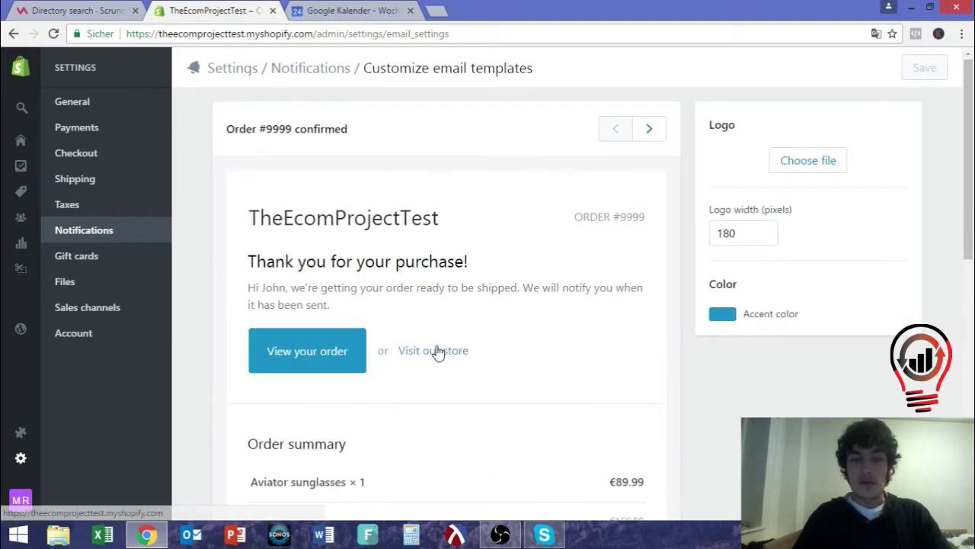
double_click(394, 281)
click(450, 304)
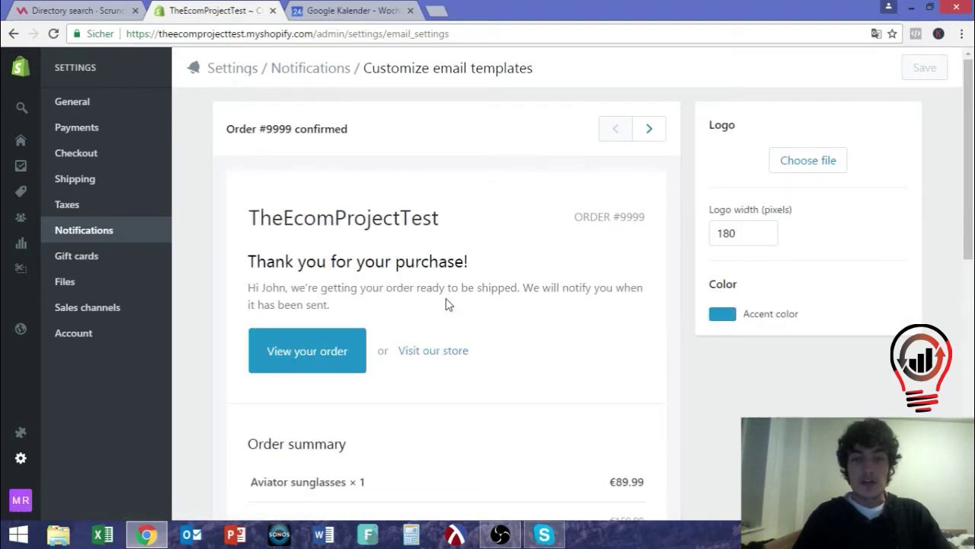
click(657, 135)
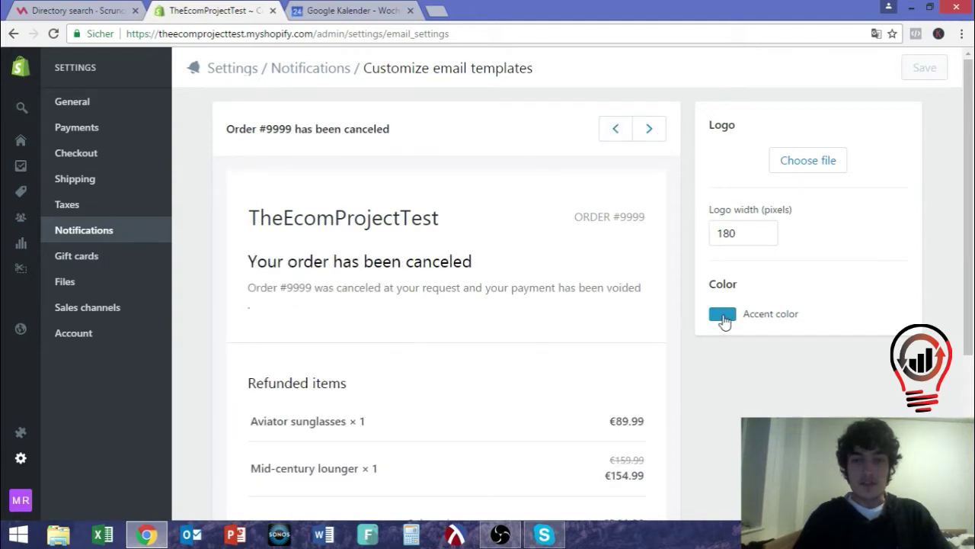
Return to the notification settings and look through the order, shipping and customer templates.
click(339, 71)
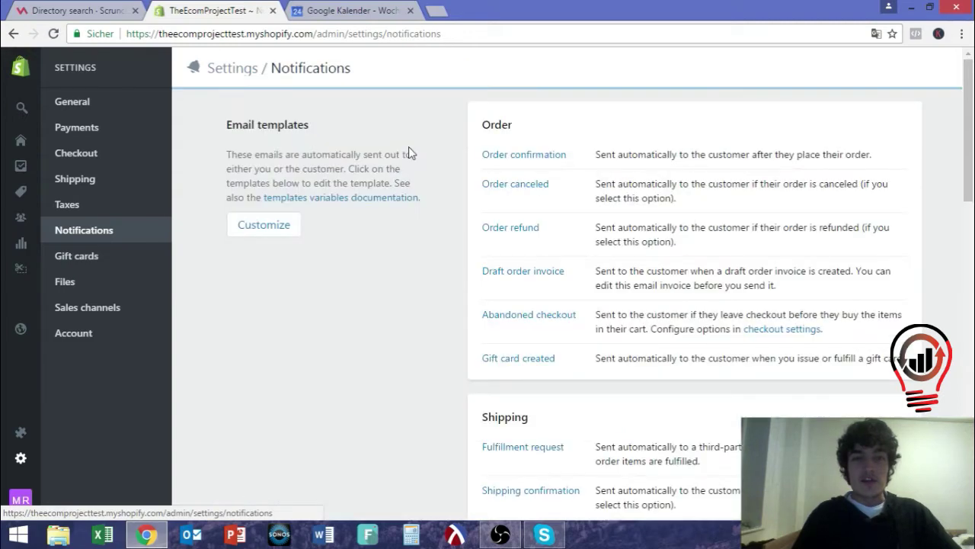
scroll(442, 198, down, 5)
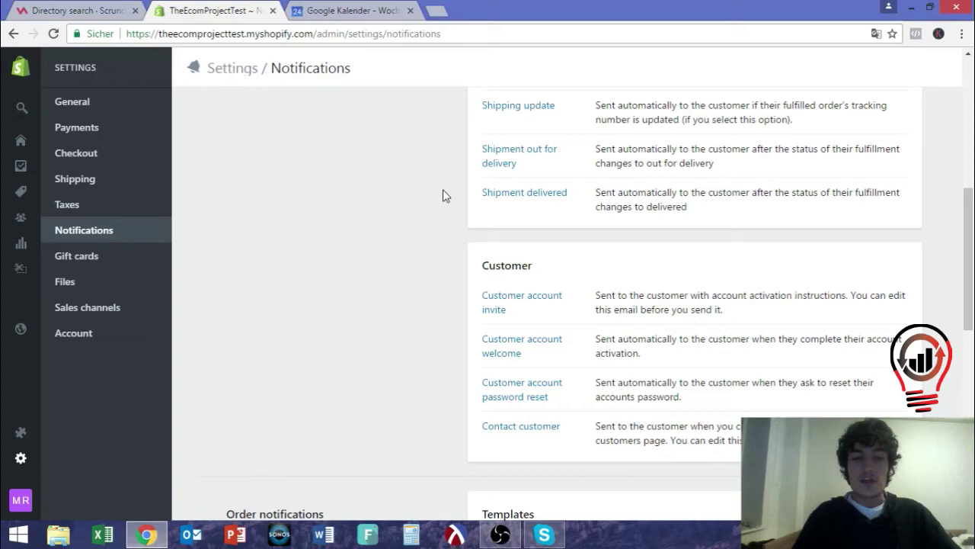
scroll(446, 196, up, 3)
scroll(446, 196, up, 3)
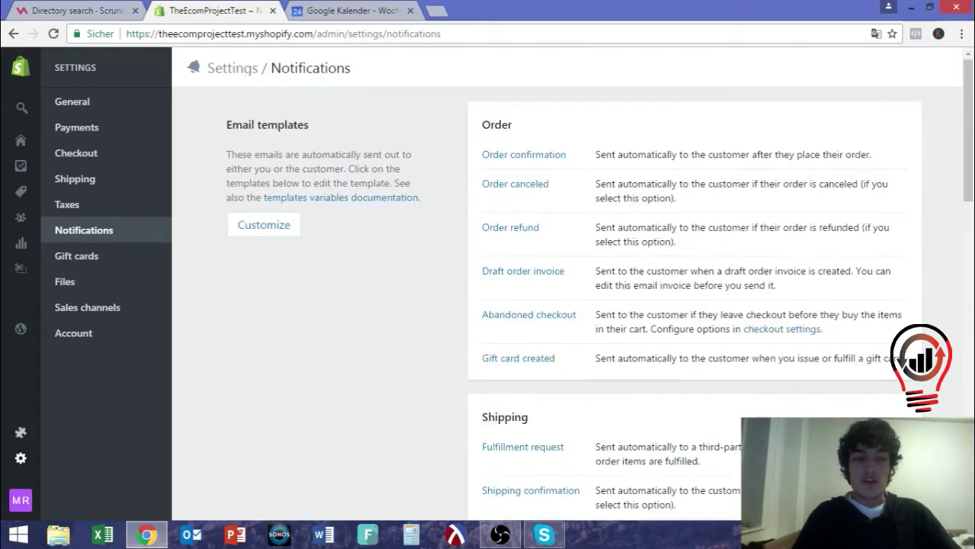
Open Klaviyo Email Marketing for Shopify from the installed apps and view its Shopify integration settings.
click(27, 433)
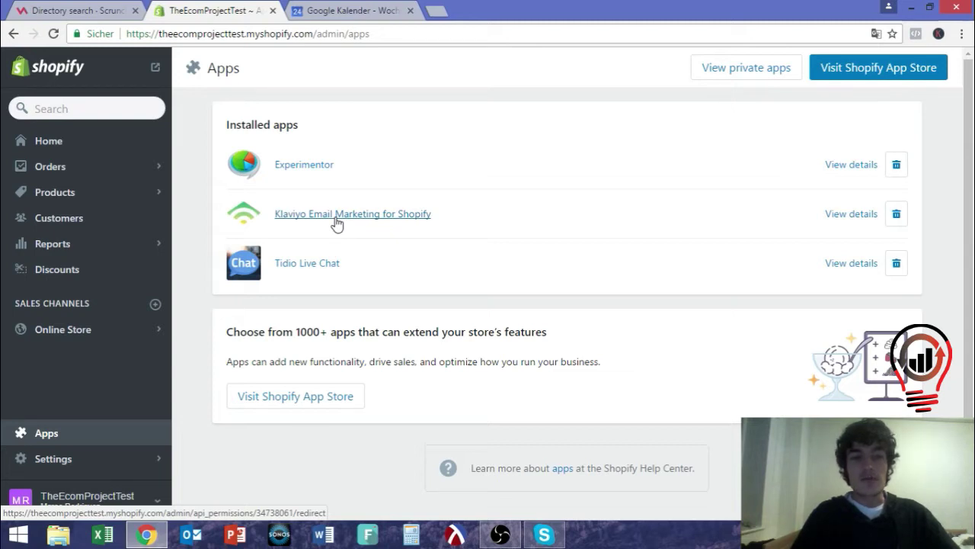
click(336, 221)
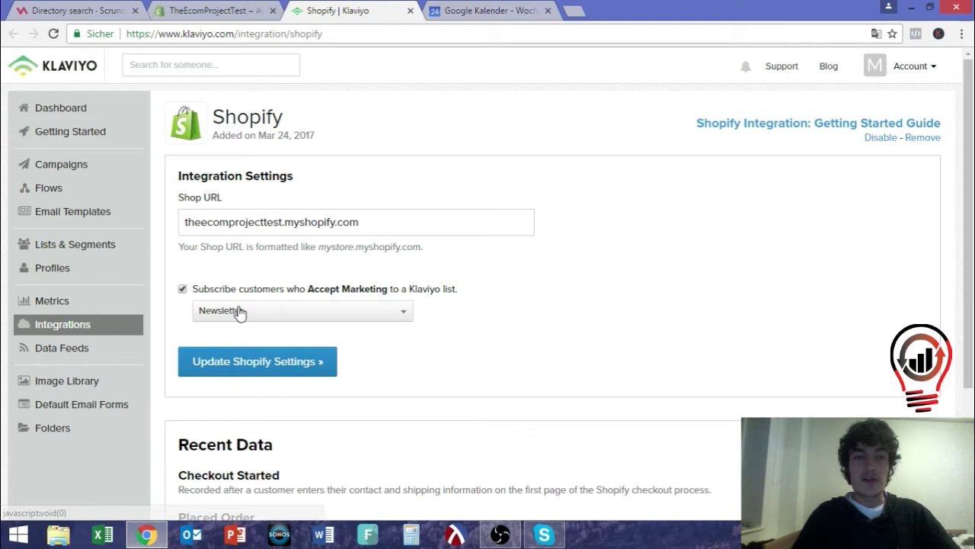
scroll(503, 354, down, 1)
scroll(481, 342, up, 1)
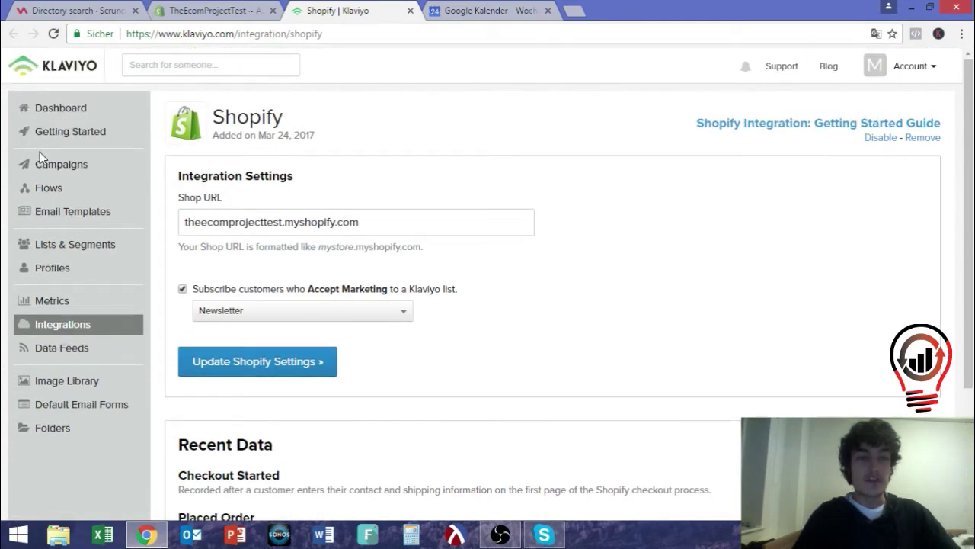
click(73, 212)
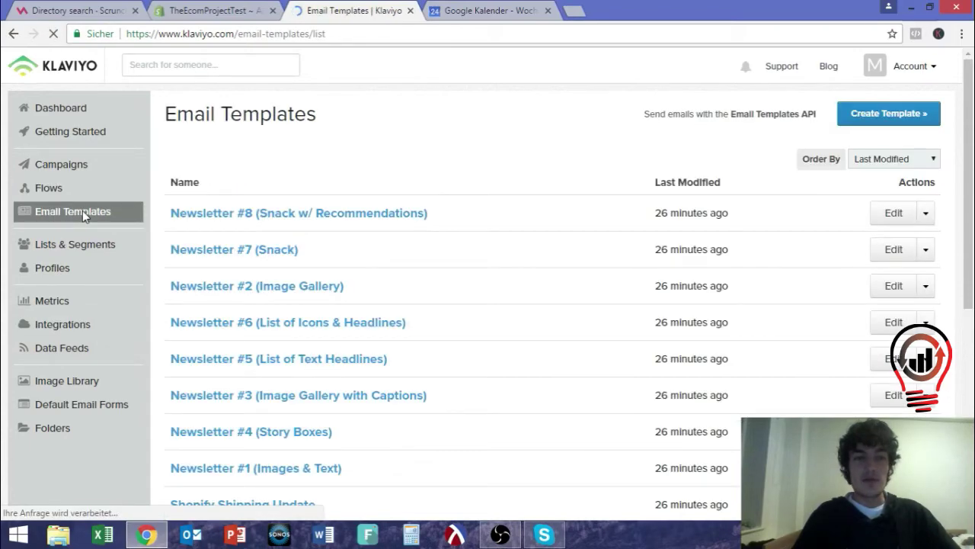
scroll(236, 215, down, 3)
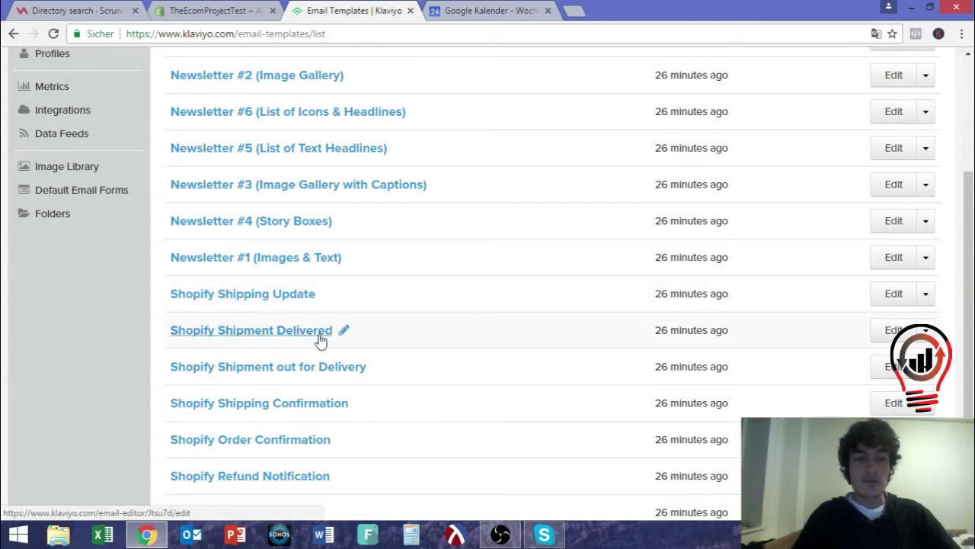
scroll(335, 335, down, 1)
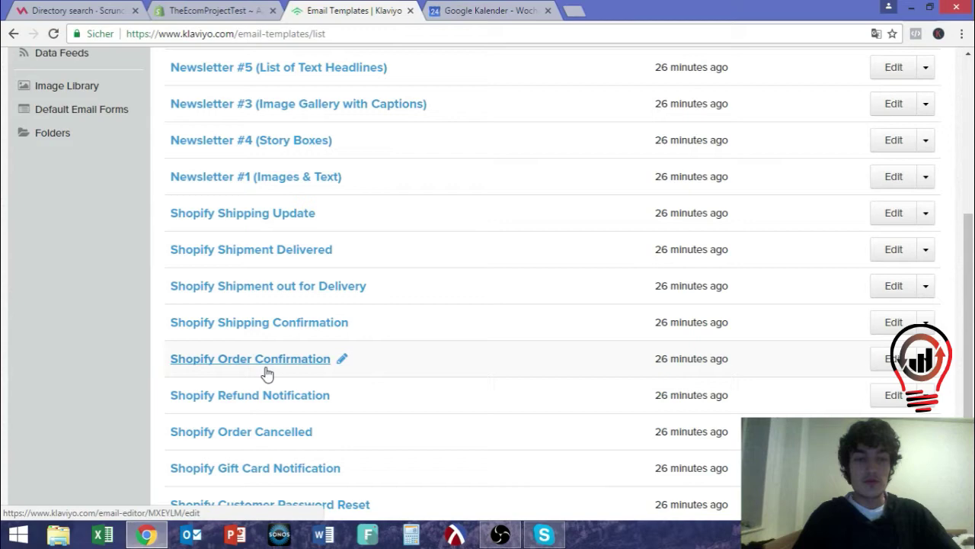
scroll(267, 373, down, 1)
key(ctrl+shift+Tab)
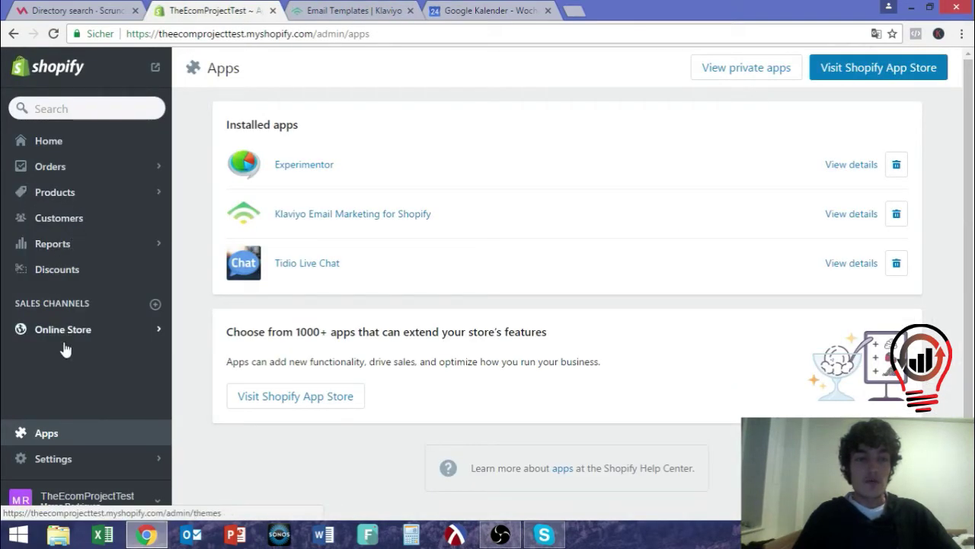
click(43, 460)
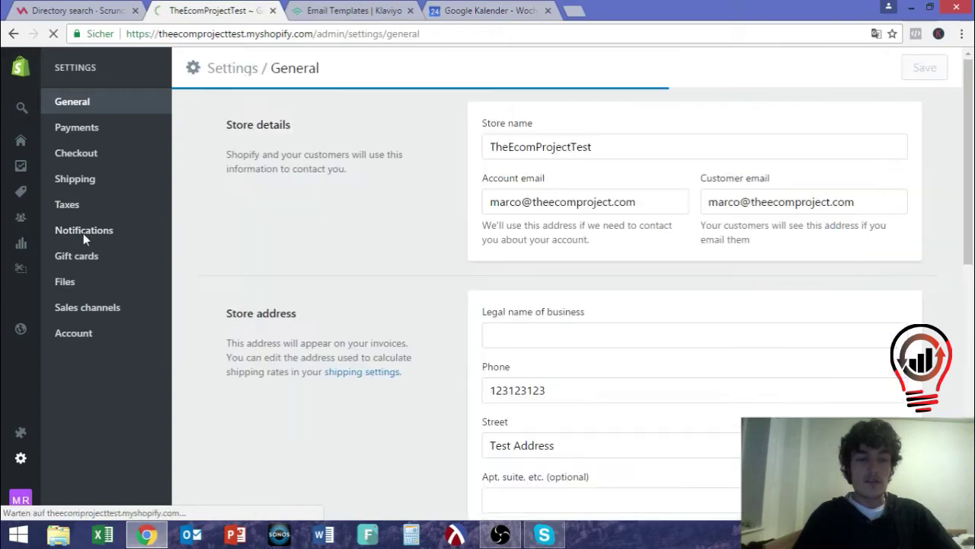
click(85, 231)
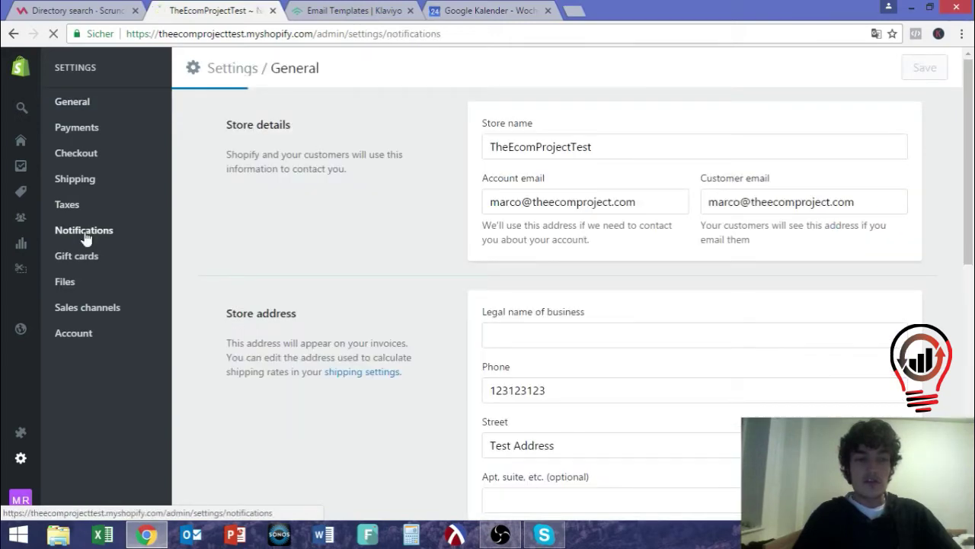
click(344, 11)
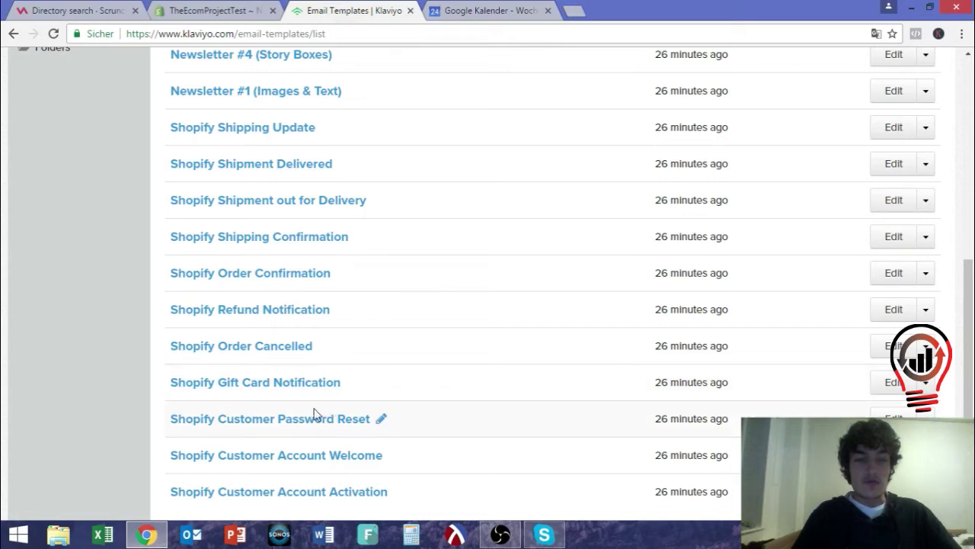
Open the Shopify Order Confirmation template and replace its "Thanks for your purchase!" heading text with "THANK YOU!!!".
click(309, 276)
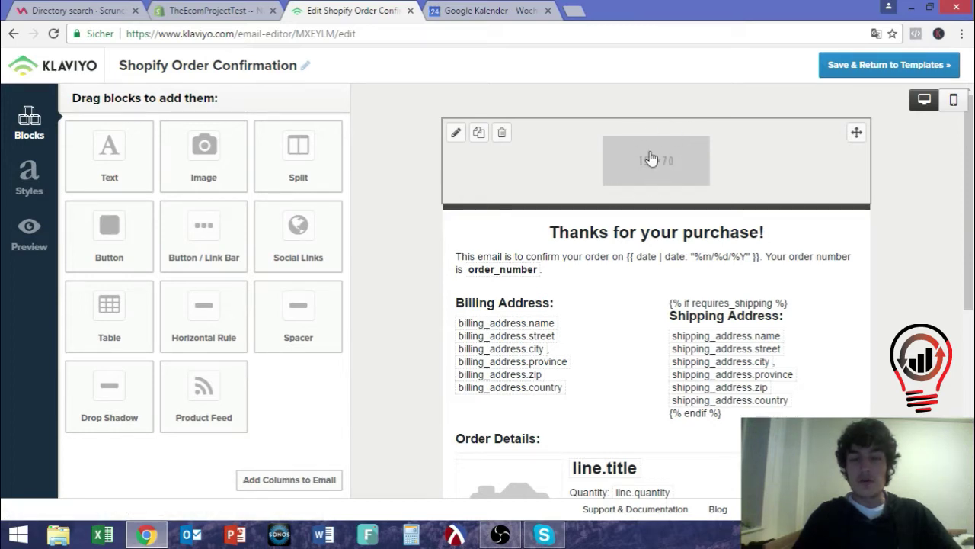
click(588, 239)
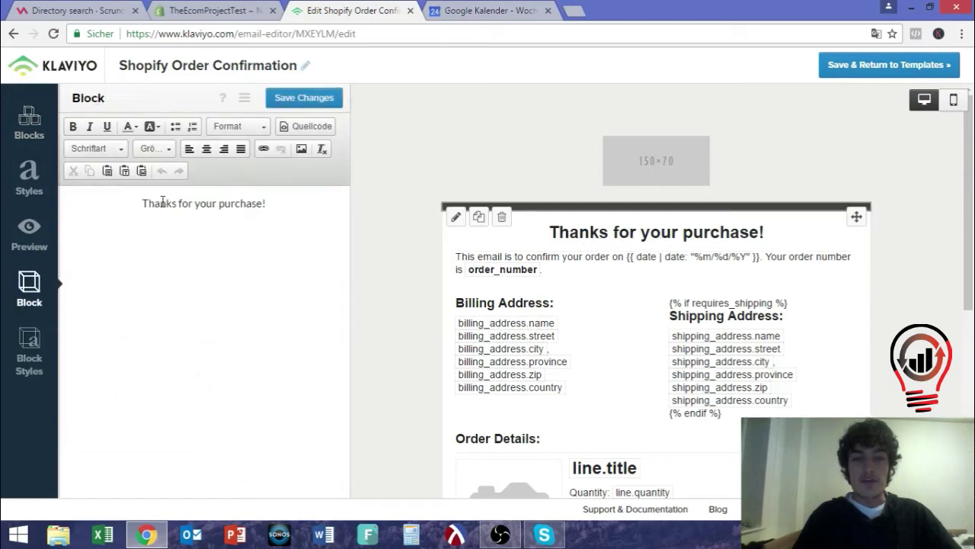
drag(263, 201, 100, 196)
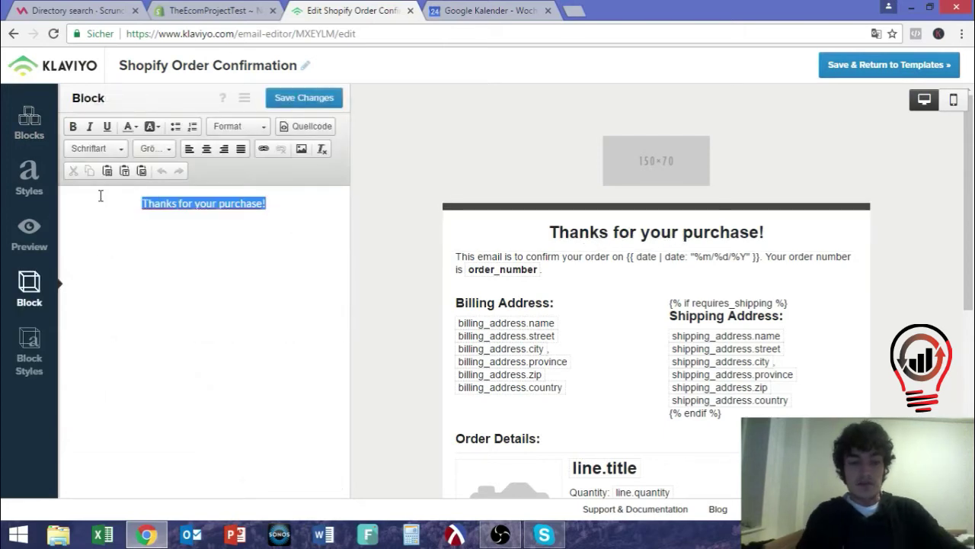
text(THANK YOU!!!)
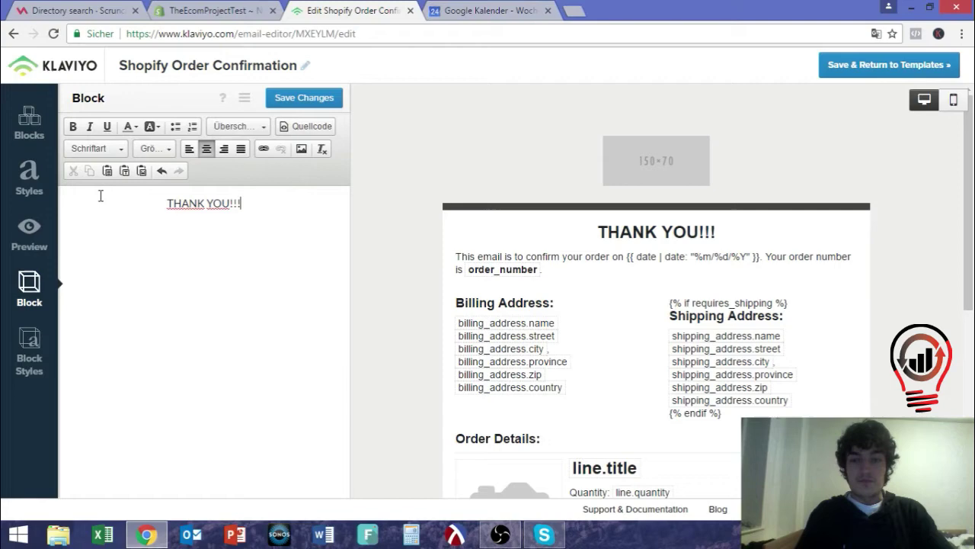
scroll(737, 358, down, 4)
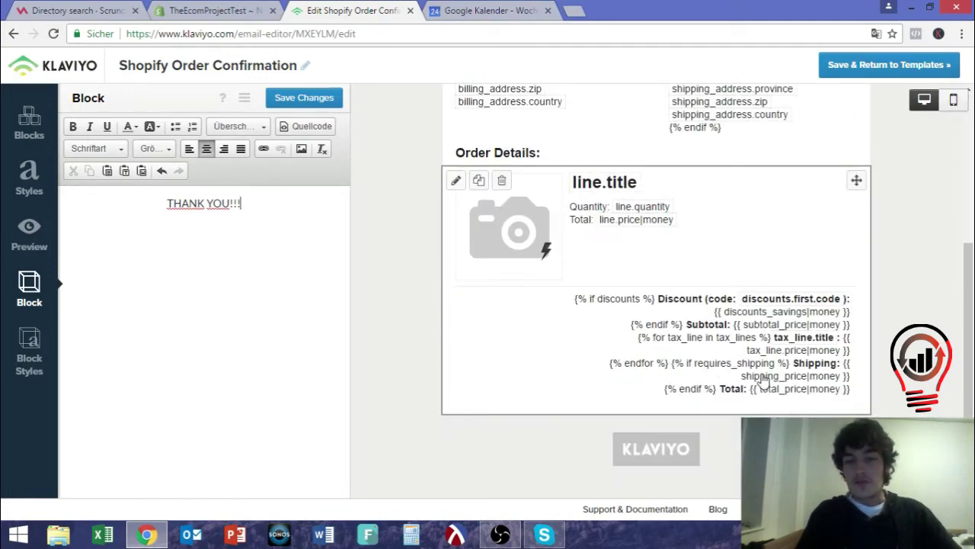
Add a Button block to the order confirmation directly below the Shipping Address block.
scroll(792, 354, up, 3)
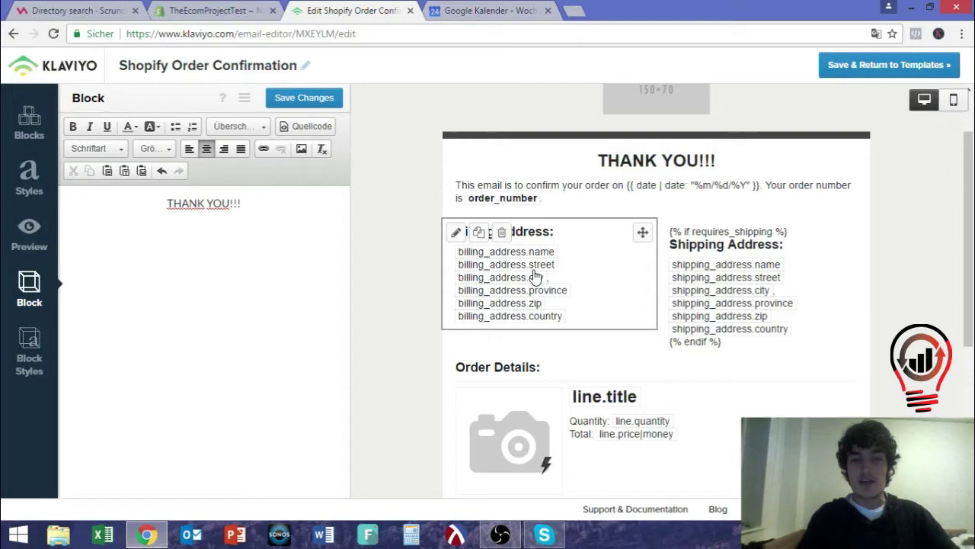
click(15, 118)
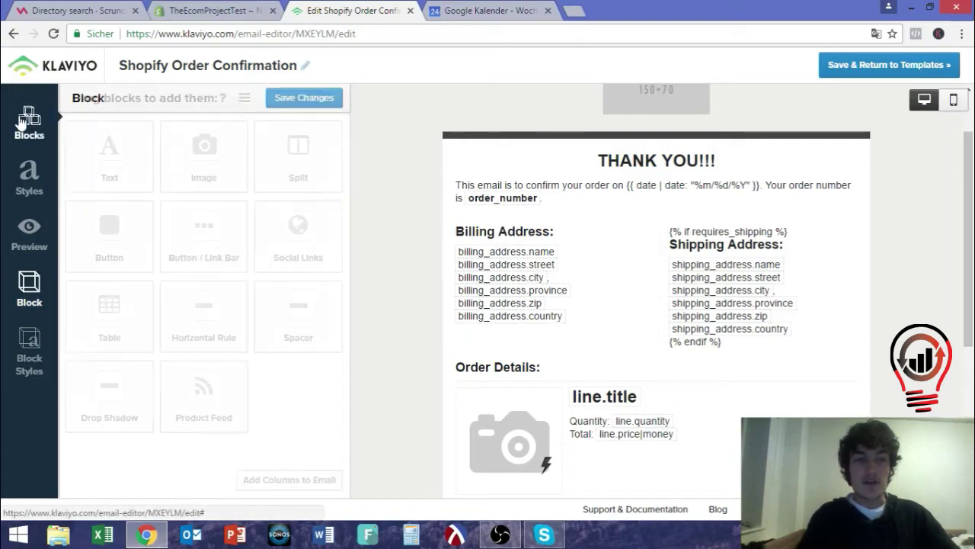
scroll(573, 259, down, 1)
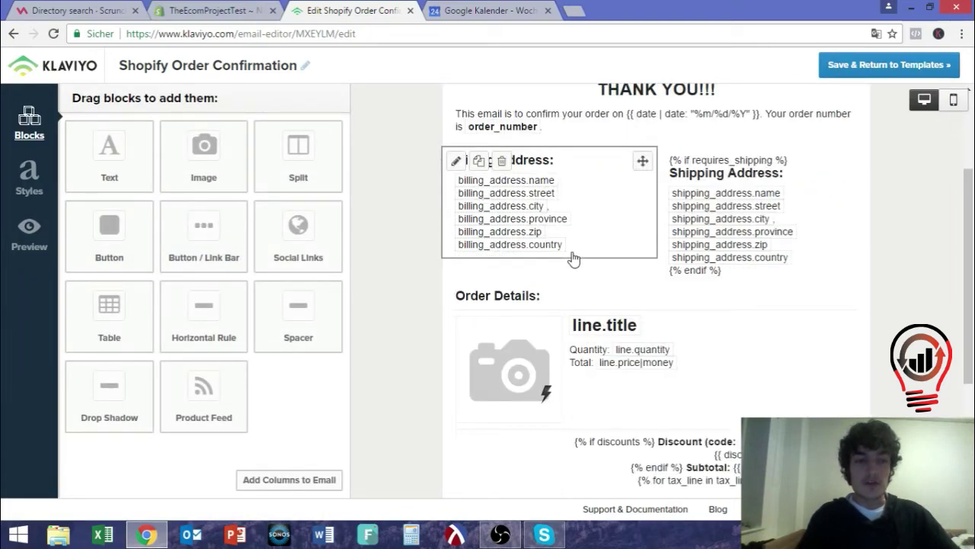
scroll(573, 259, down, 1)
scroll(627, 236, up, 1)
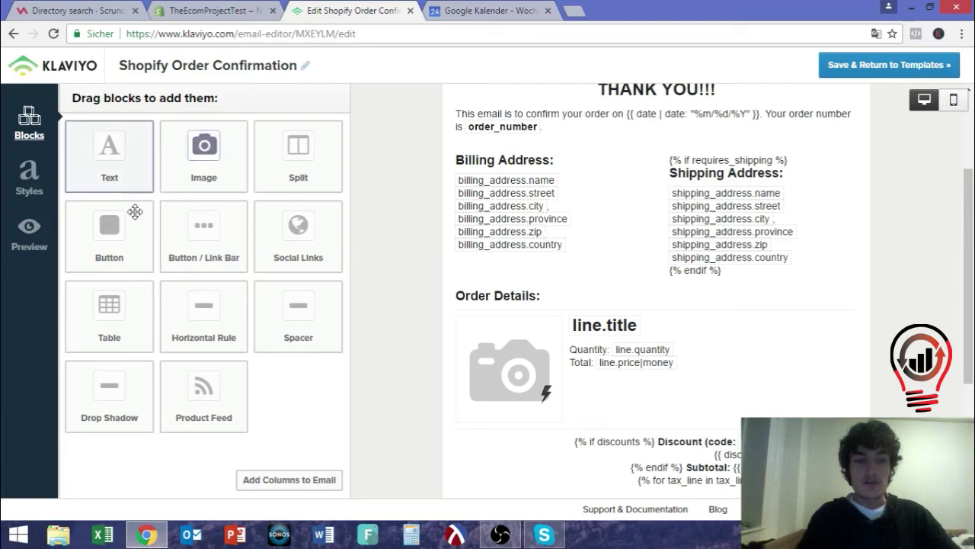
drag(115, 225, 683, 282)
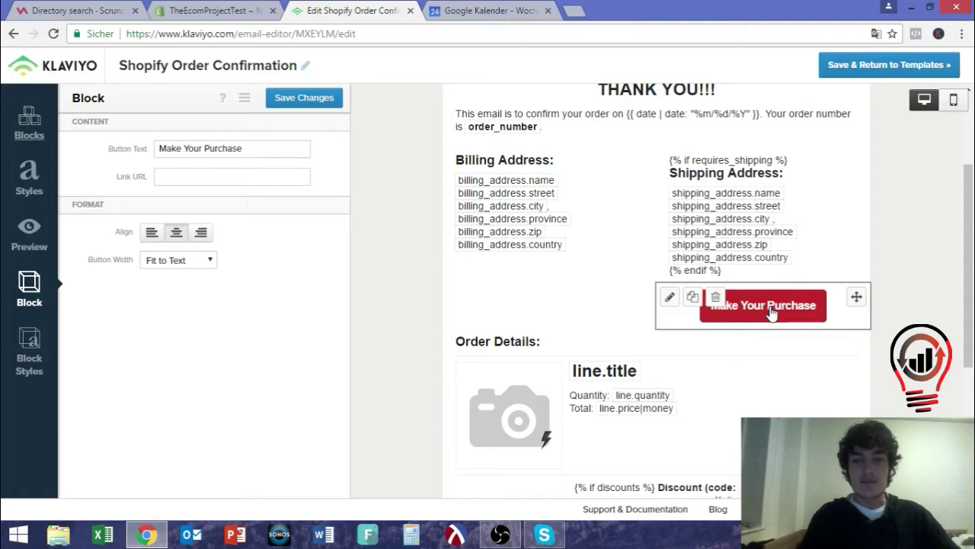
Add a two-column Split block between the "Order Details:" heading and the order item table.
click(28, 128)
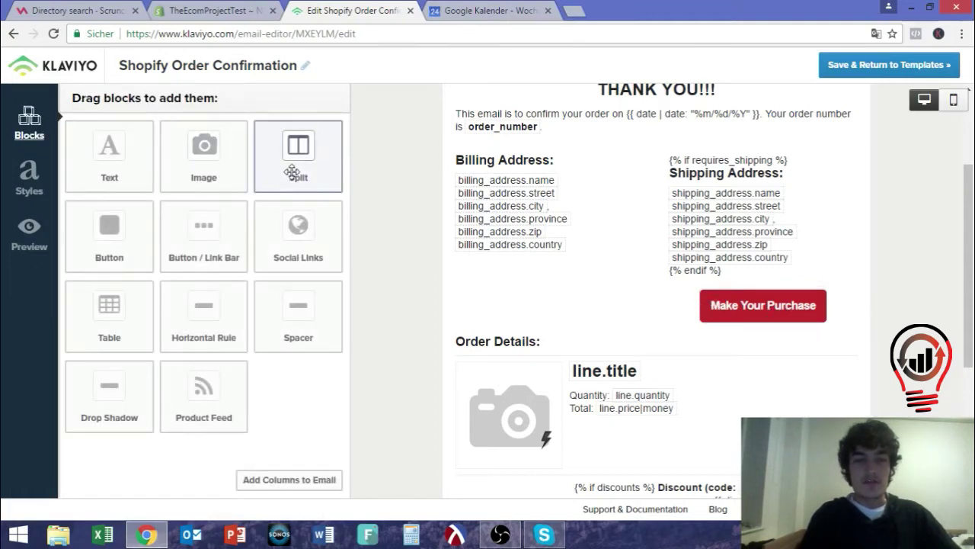
drag(302, 155, 664, 359)
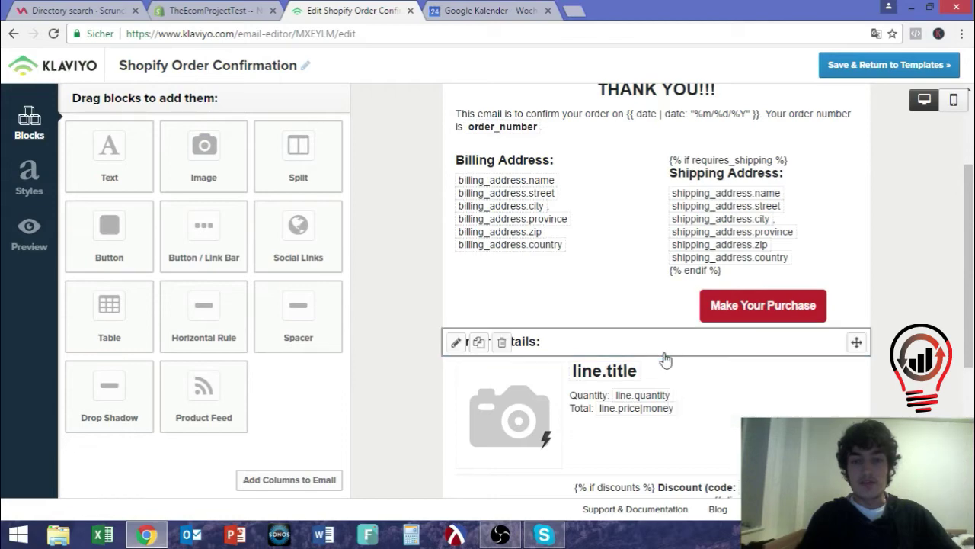
scroll(678, 337, down, 2)
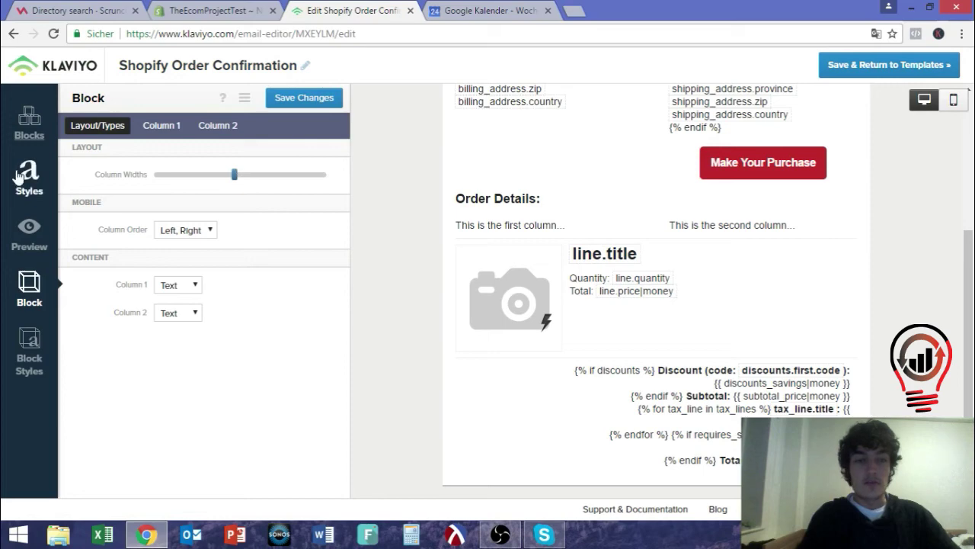
Open the order item table block and examine the dynamic row content of its image and text columns.
click(30, 144)
scroll(699, 372, down, 2)
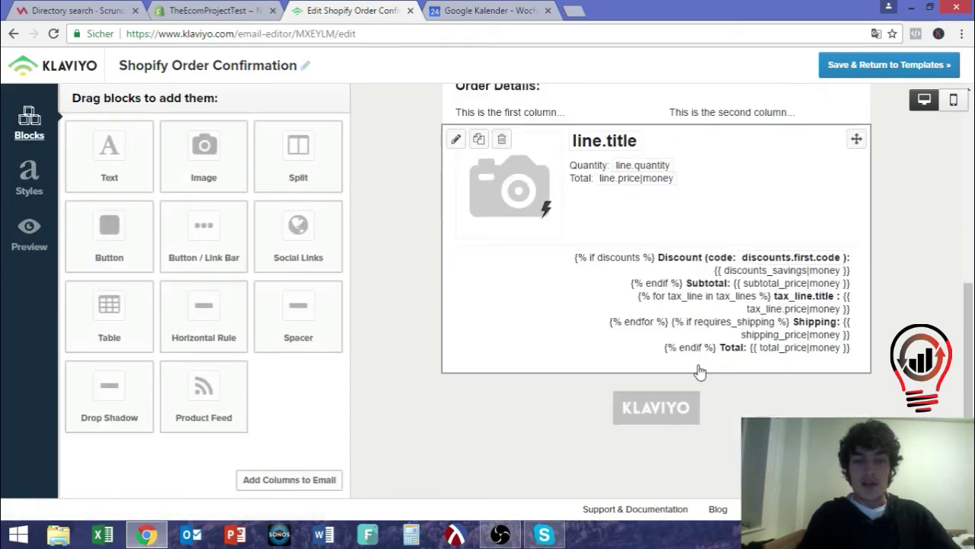
scroll(689, 350, down, 1)
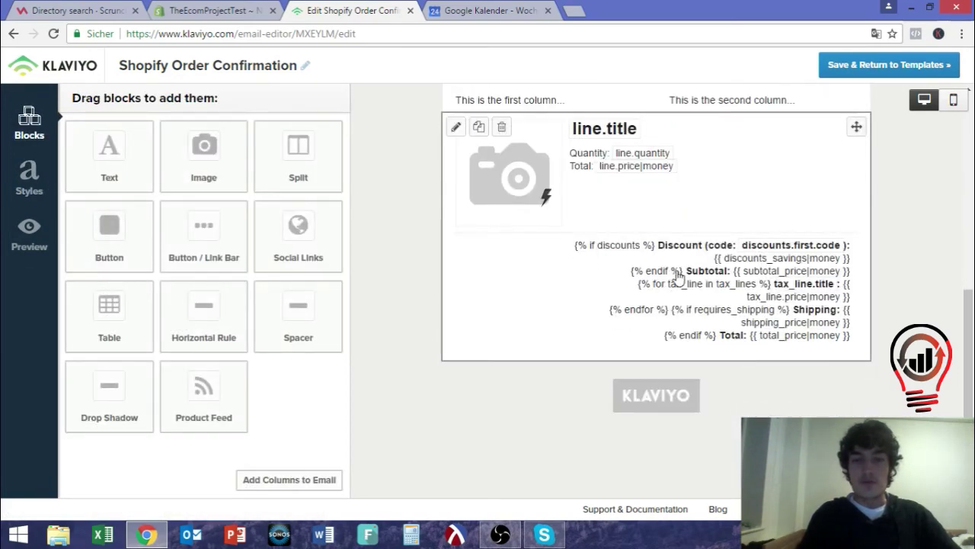
click(678, 276)
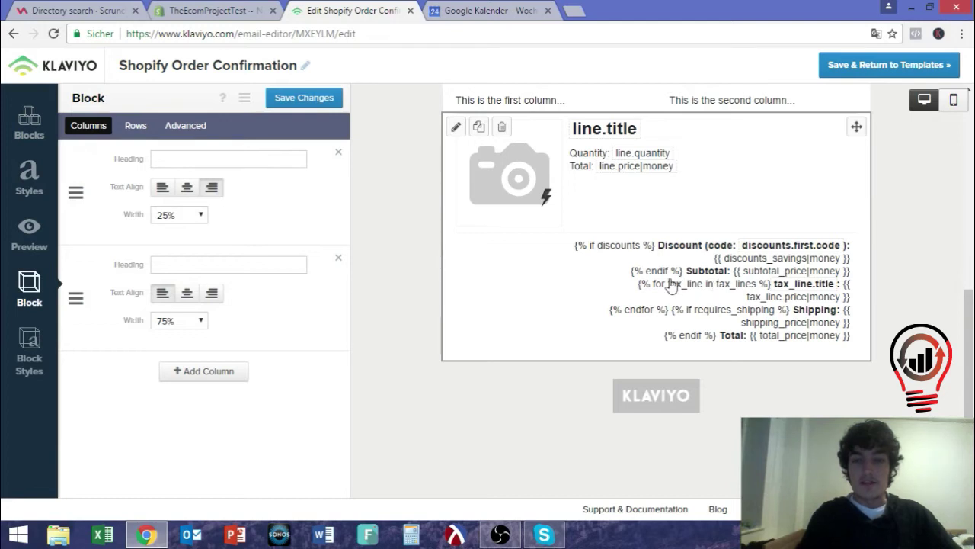
click(149, 128)
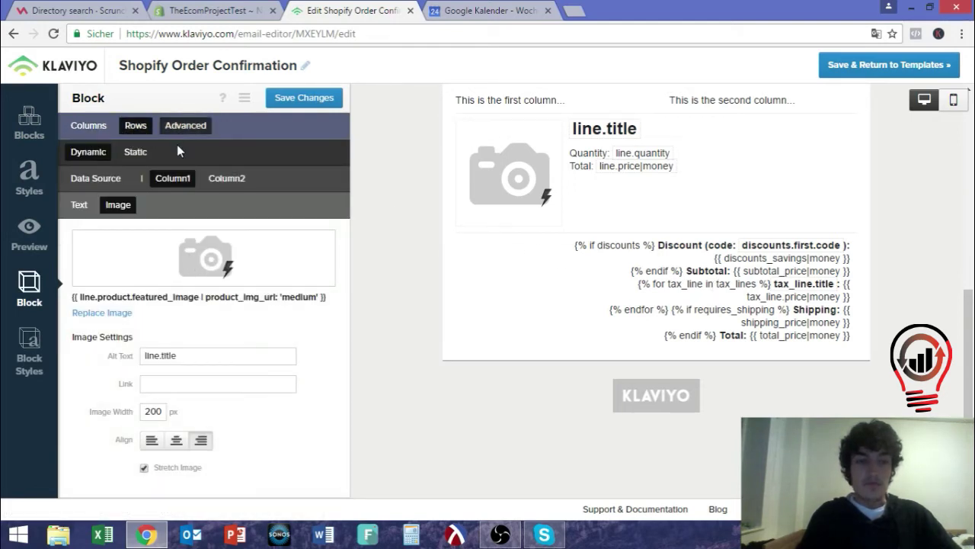
click(226, 178)
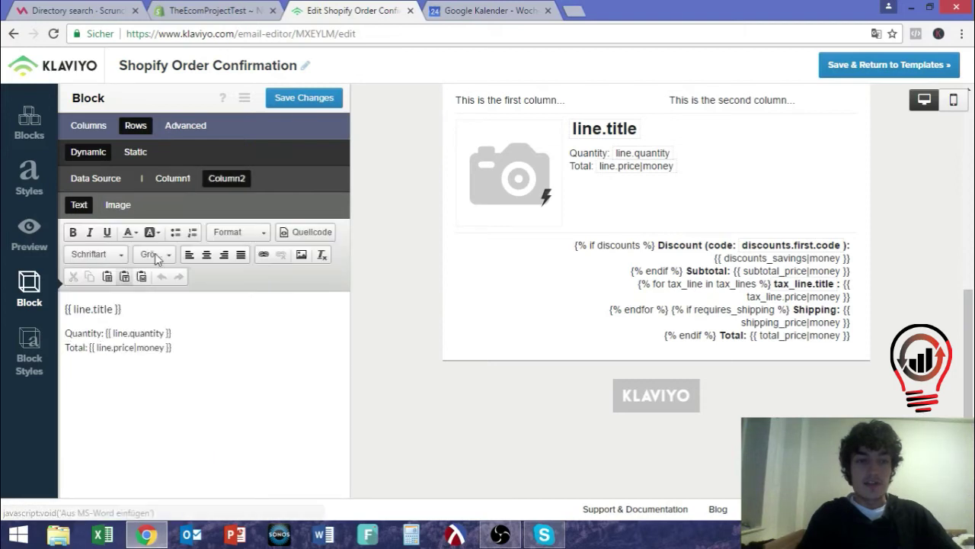
double_click(116, 335)
drag(97, 348, 162, 352)
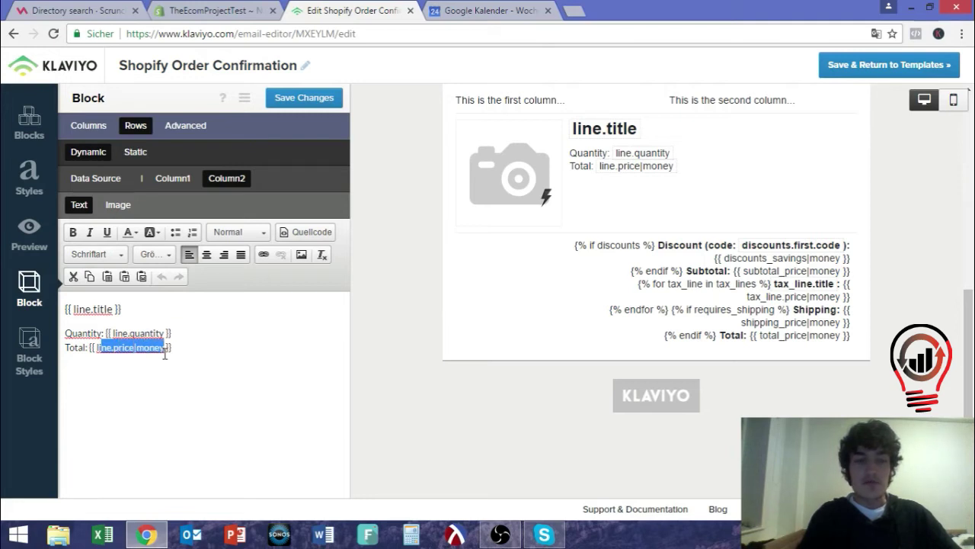
drag(126, 313, 111, 334)
triple_click(63, 314)
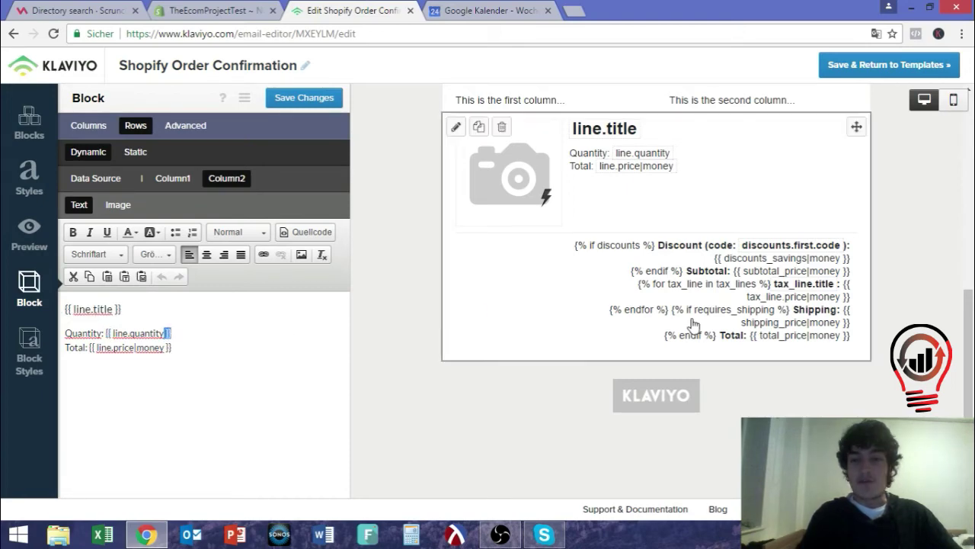
Add a Social Links block below the order totals and add a second custom button to it.
scroll(731, 305, up, 3)
scroll(701, 295, up, 2)
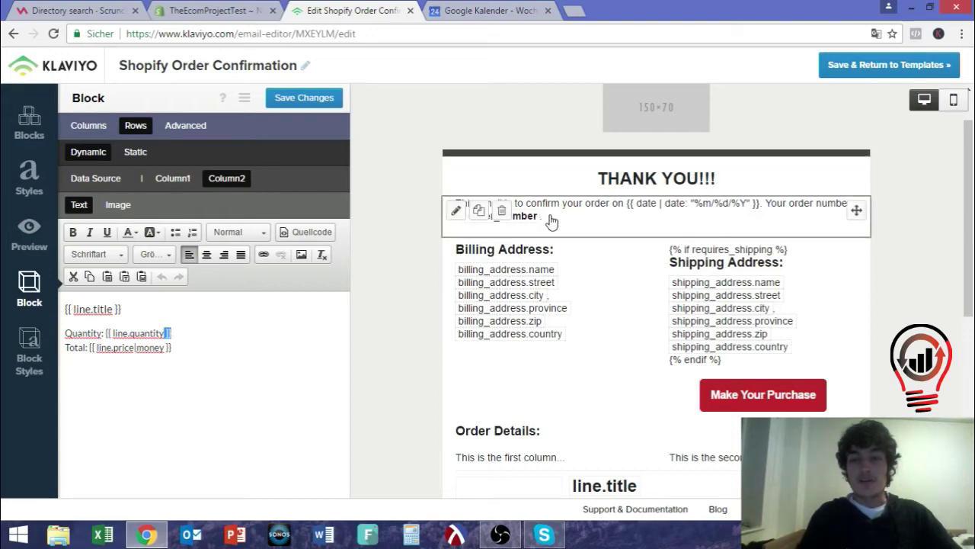
scroll(869, 310, down, 4)
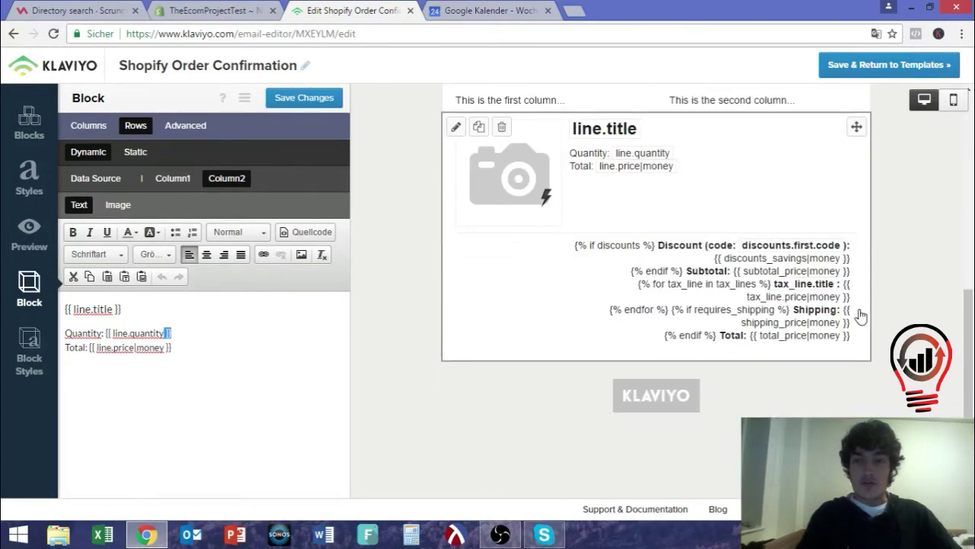
scroll(859, 312, up, 5)
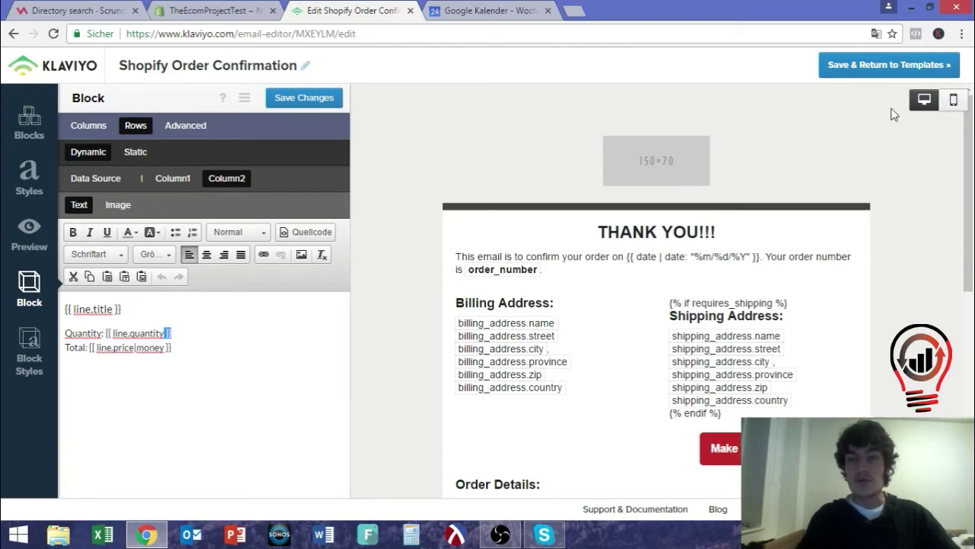
scroll(701, 370, down, 5)
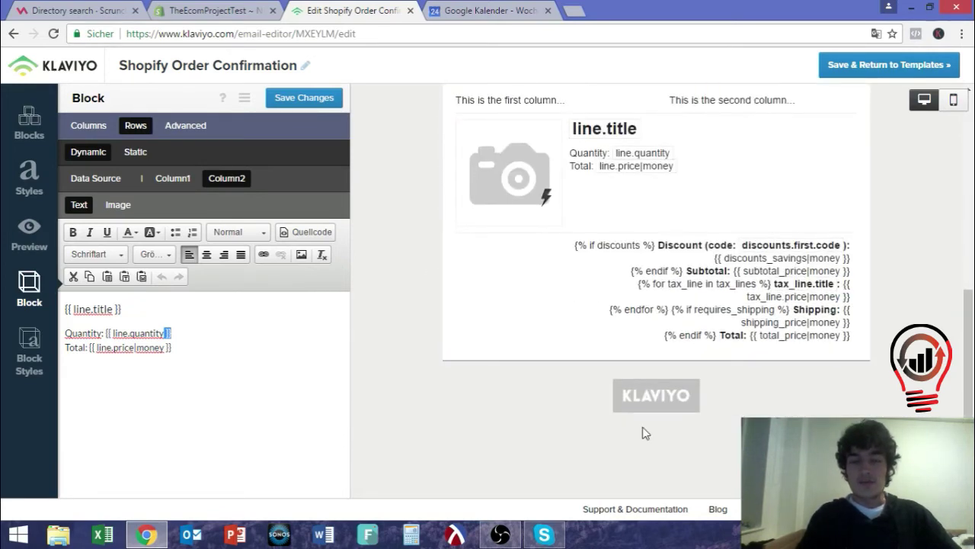
click(32, 126)
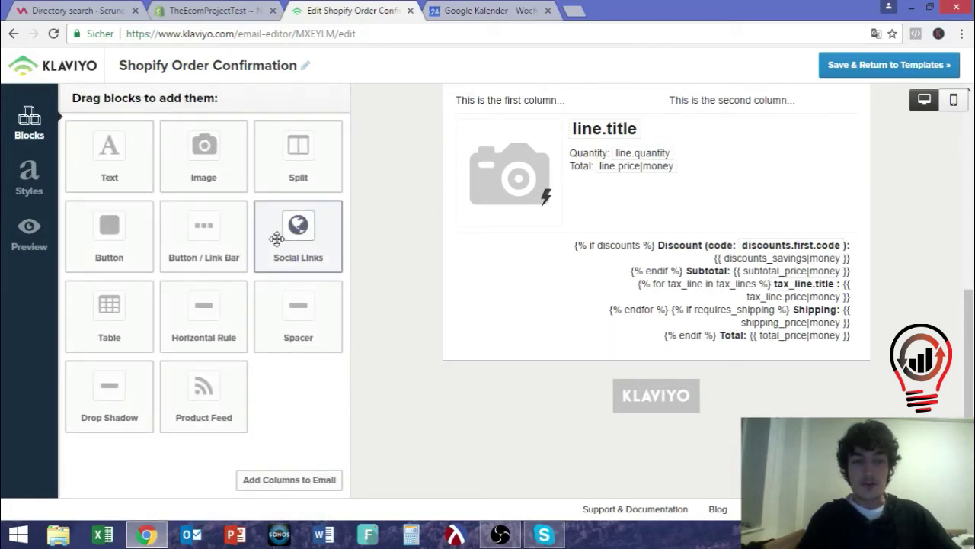
drag(281, 231, 608, 362)
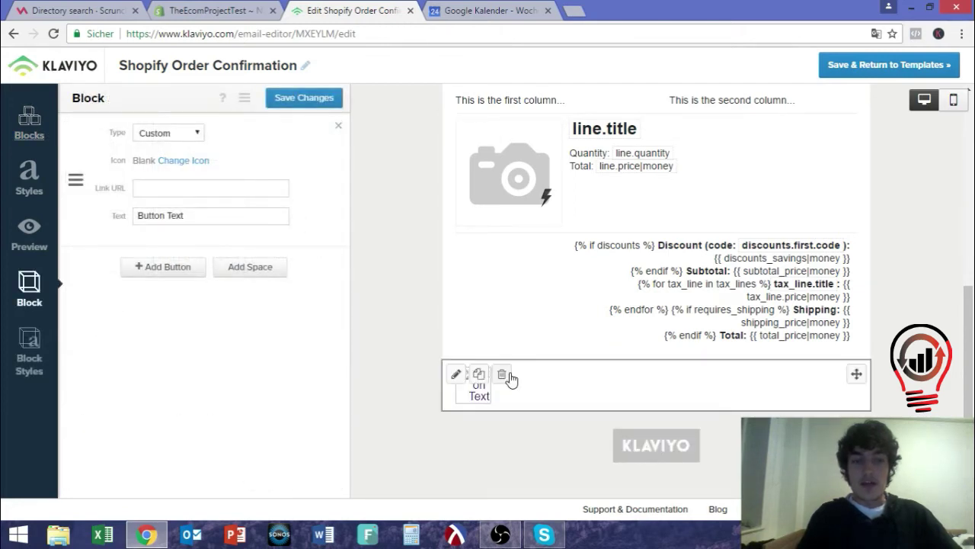
click(158, 269)
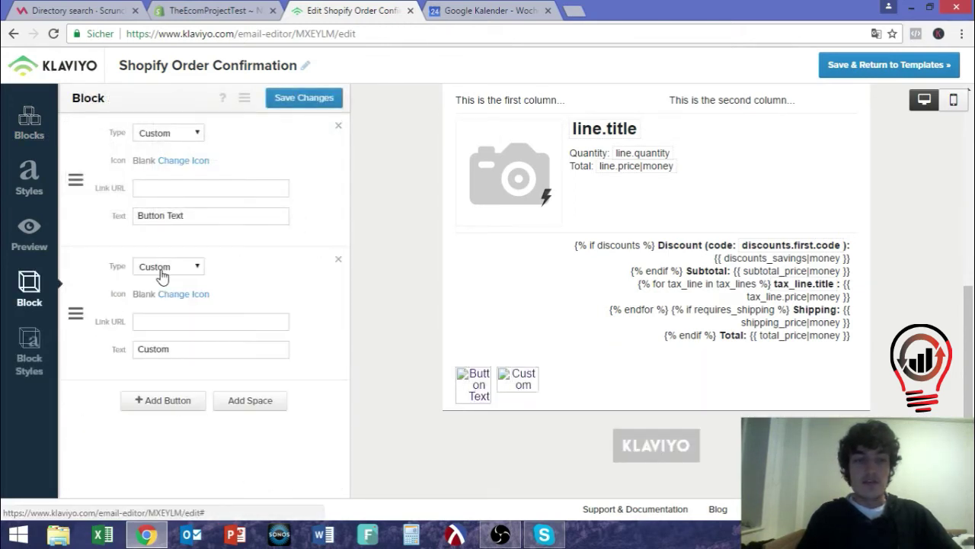
Open the image library for the first social button's icon, leave it and reopen the Shopify Order Confirmation template.
click(177, 161)
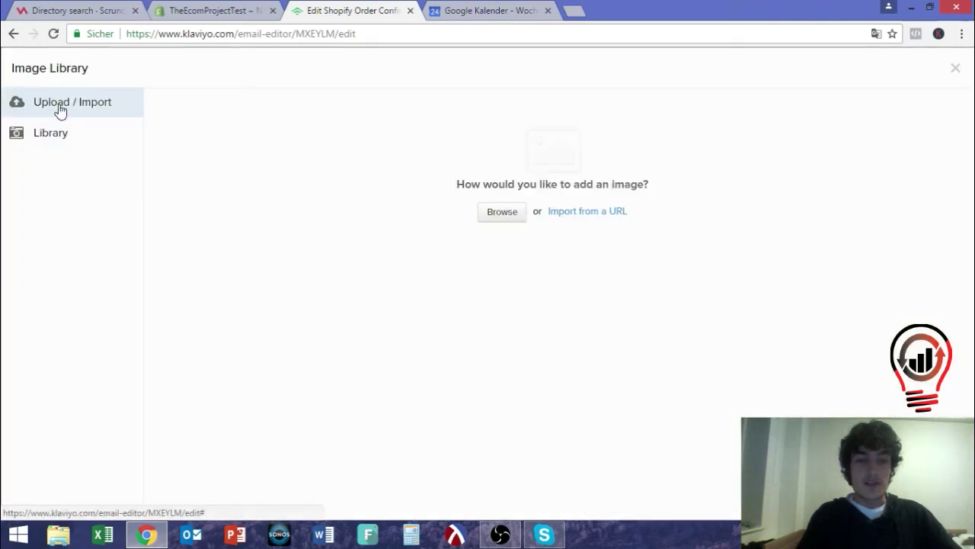
click(14, 33)
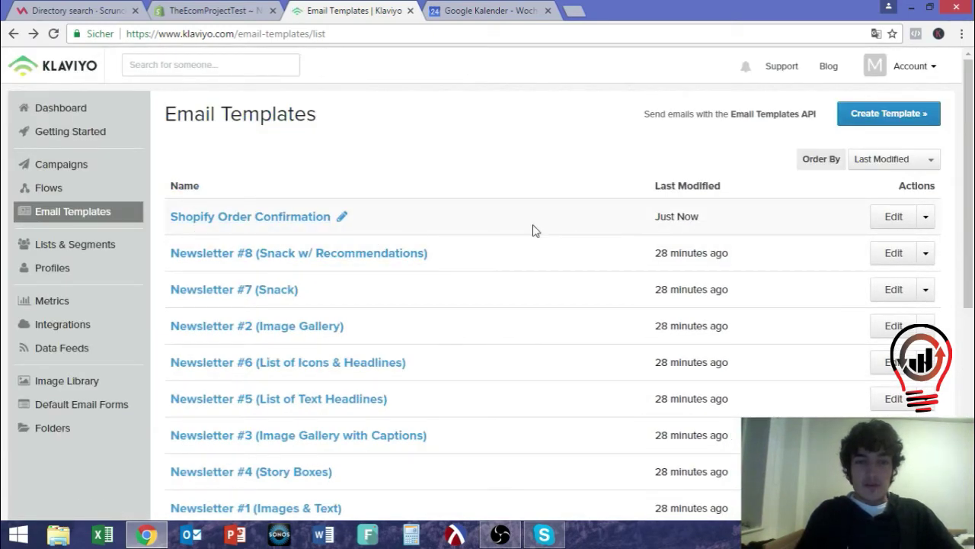
click(888, 216)
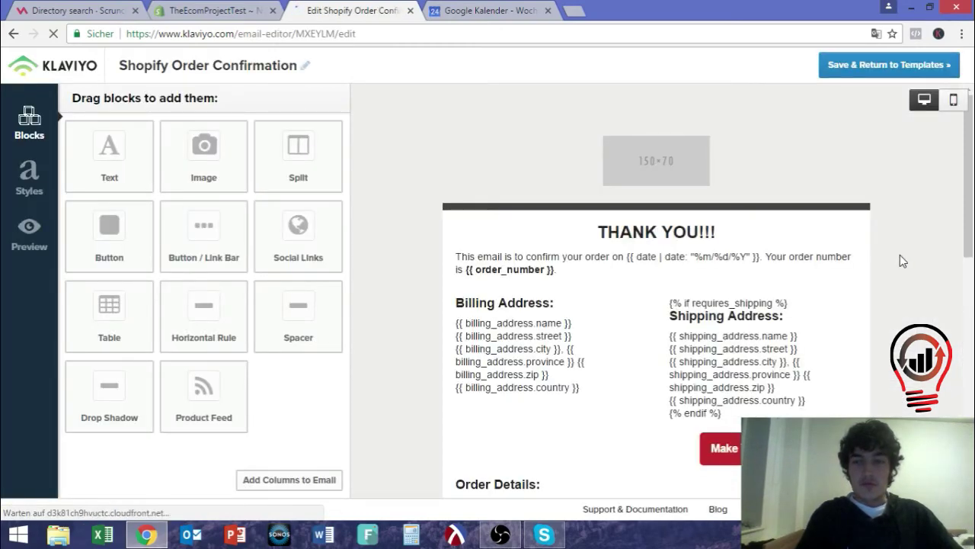
scroll(900, 260, down, 6)
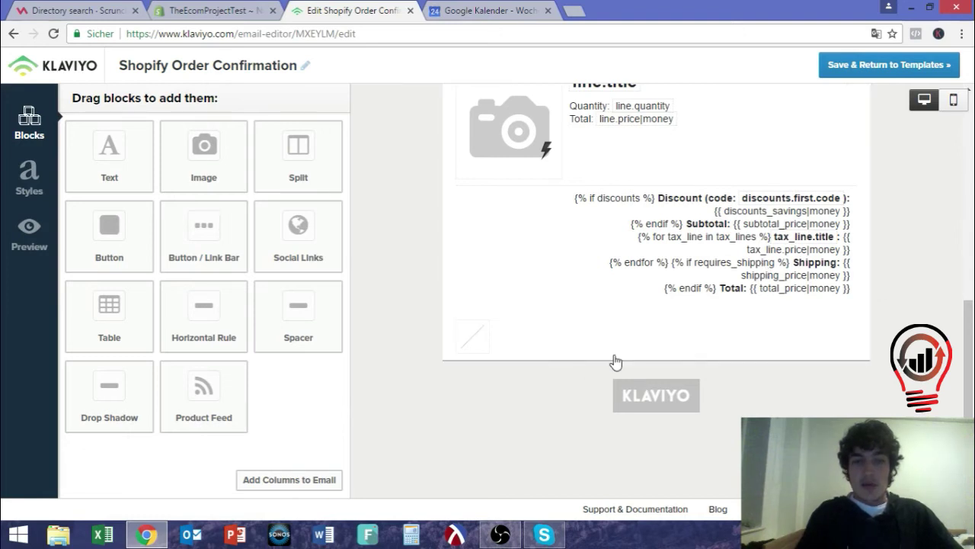
mouse_move(517, 356)
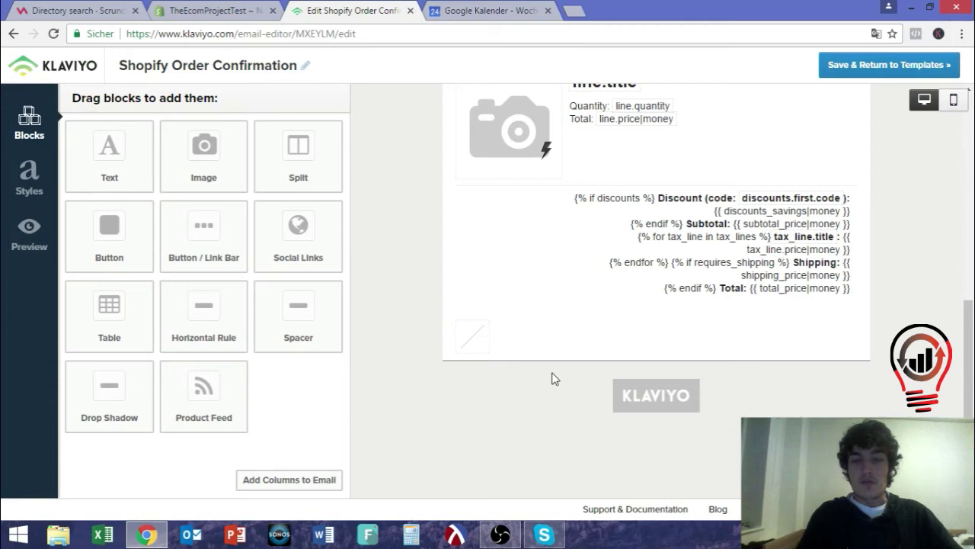
Save the Shopify Order Confirmation template and return to the template list.
scroll(841, 272, up, 2)
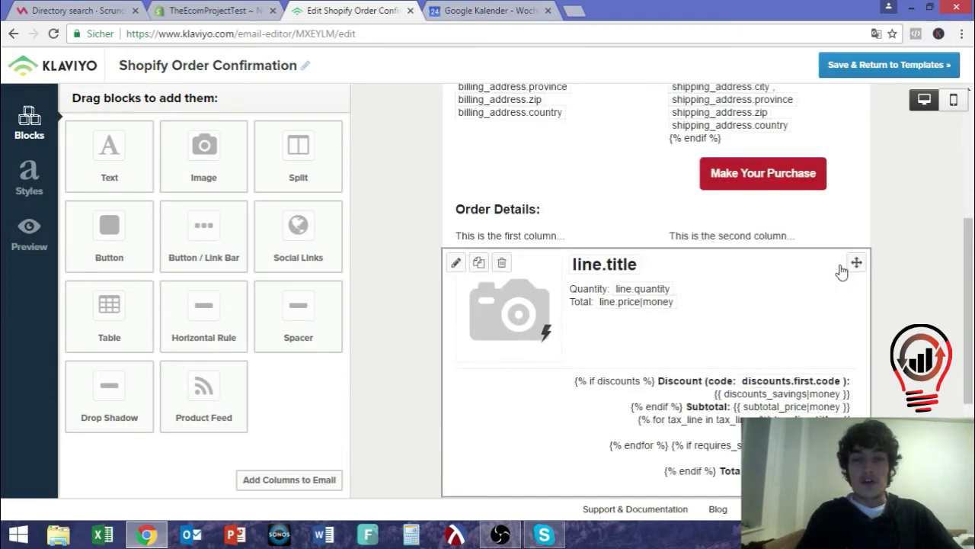
scroll(841, 272, up, 3)
click(847, 66)
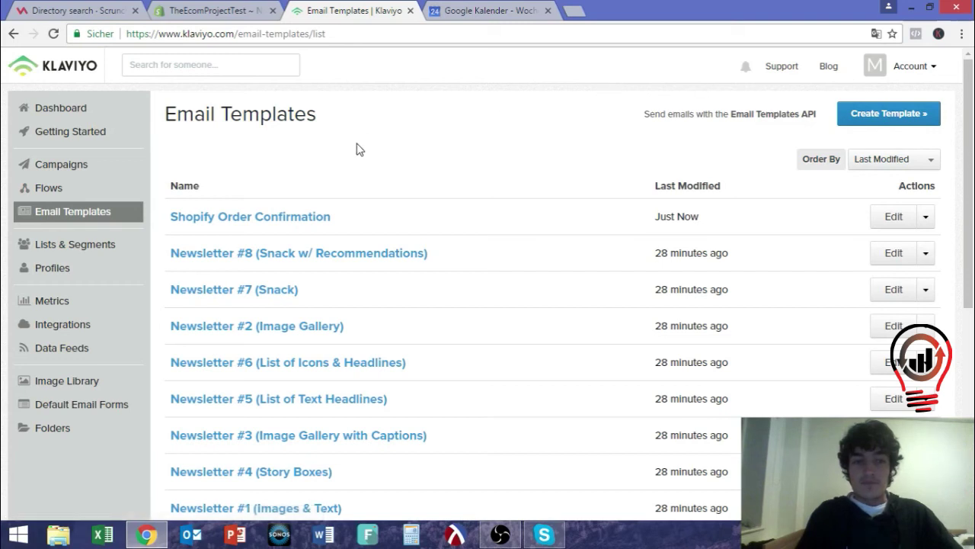
Export the Shopify Order Confirmation template as HTML and select its entire code for copying.
click(925, 220)
click(844, 243)
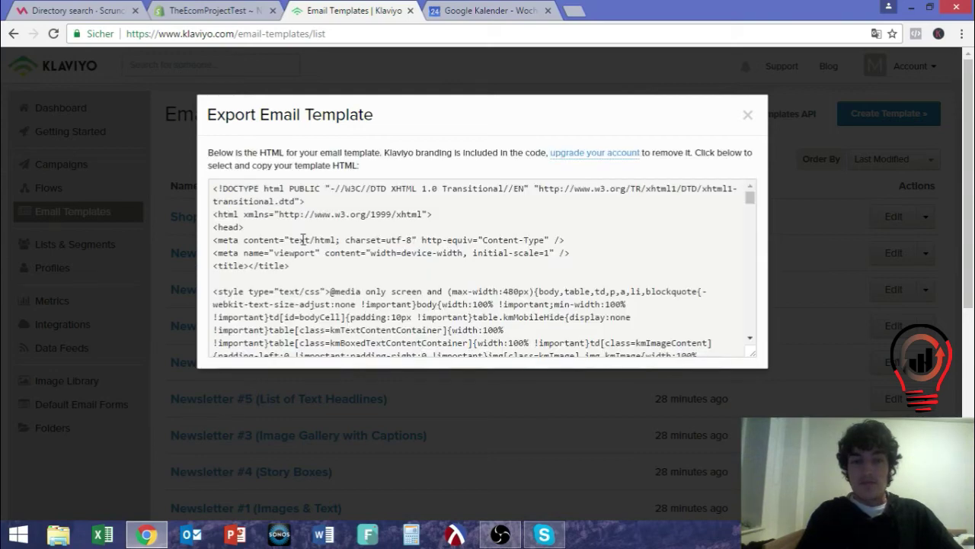
click(303, 239)
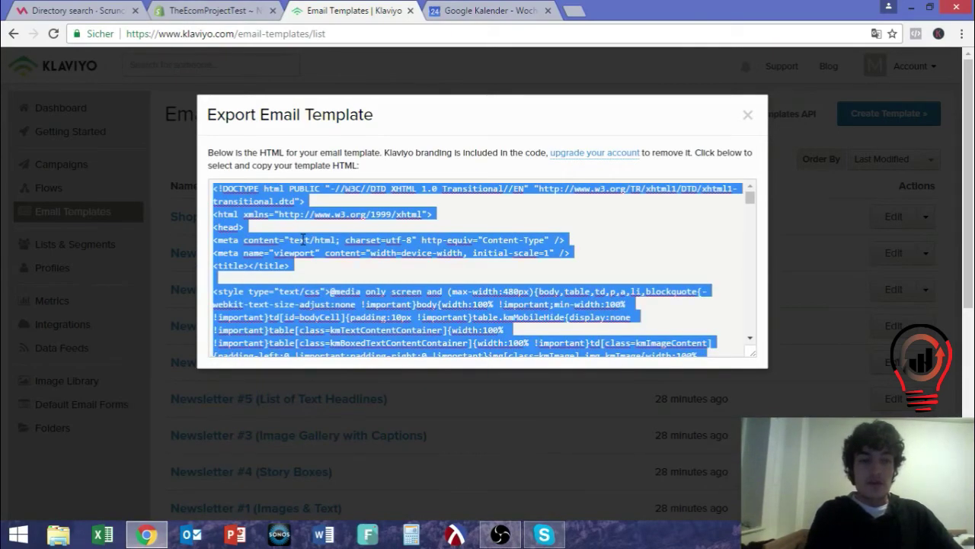
Switch to the Shopify admin, open the Order confirmation notification and look through its HTML email body.
key(ctrl+shift+Tab)
mouse_move(32, 383)
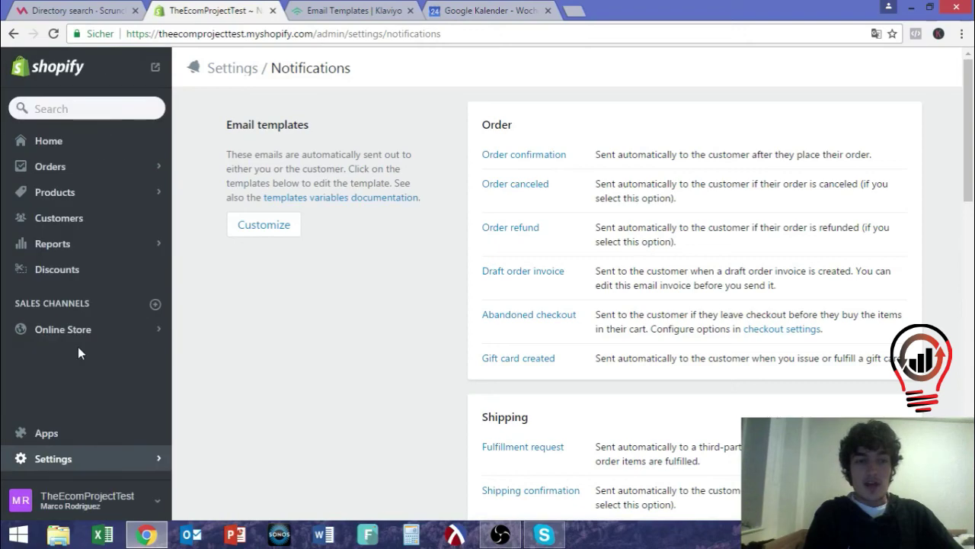
click(514, 159)
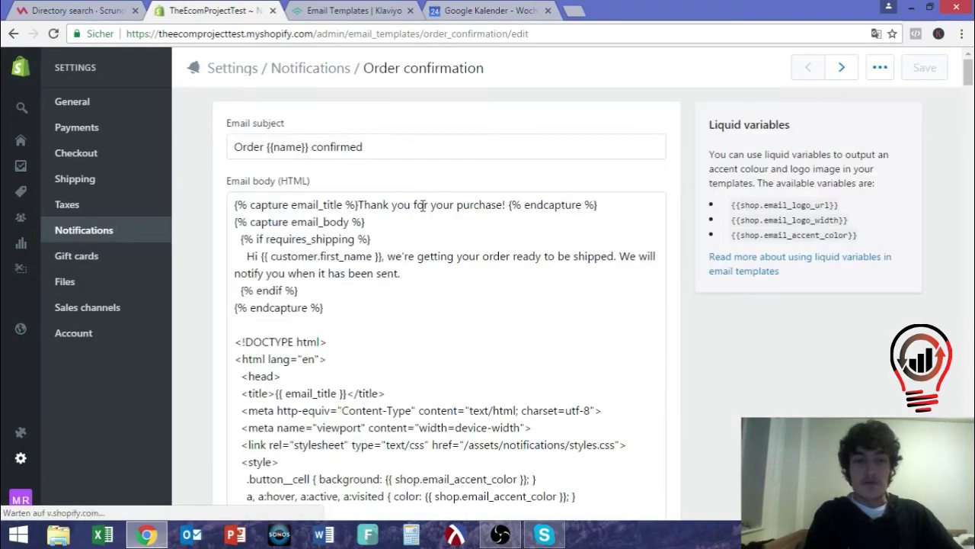
scroll(495, 287, down, 4)
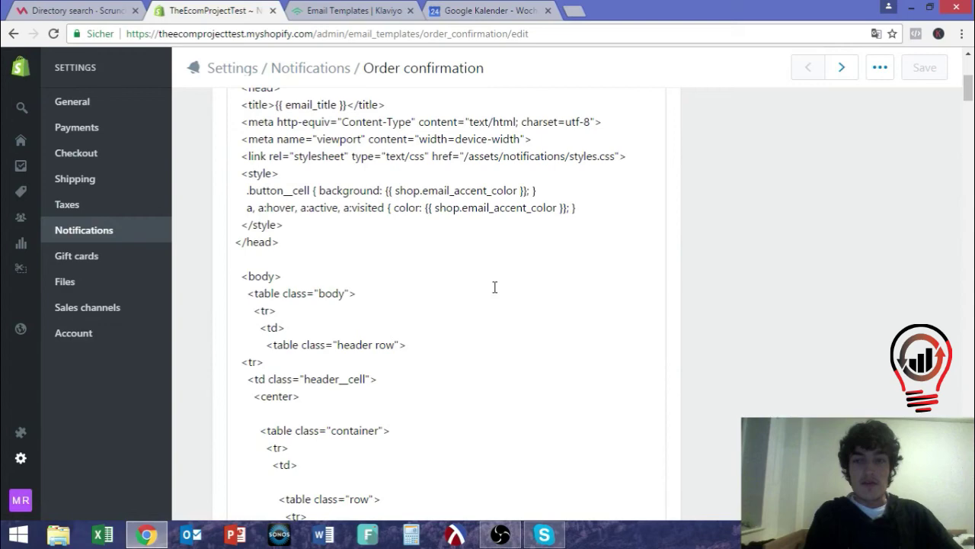
scroll(494, 287, down, 20)
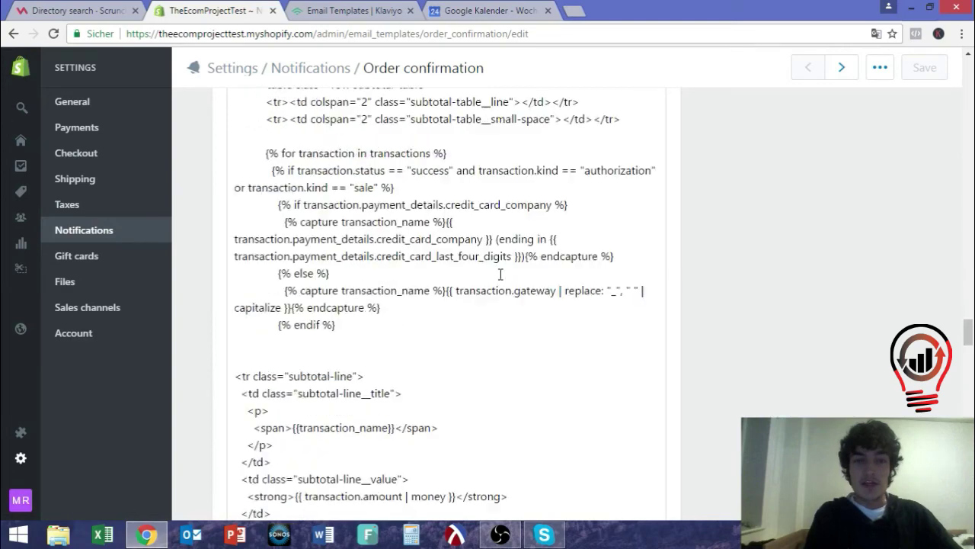
Replace the entire HTML email body of the Order confirmation notification with the HTML code exported from Klaviyo.
scroll(519, 274, down, 8)
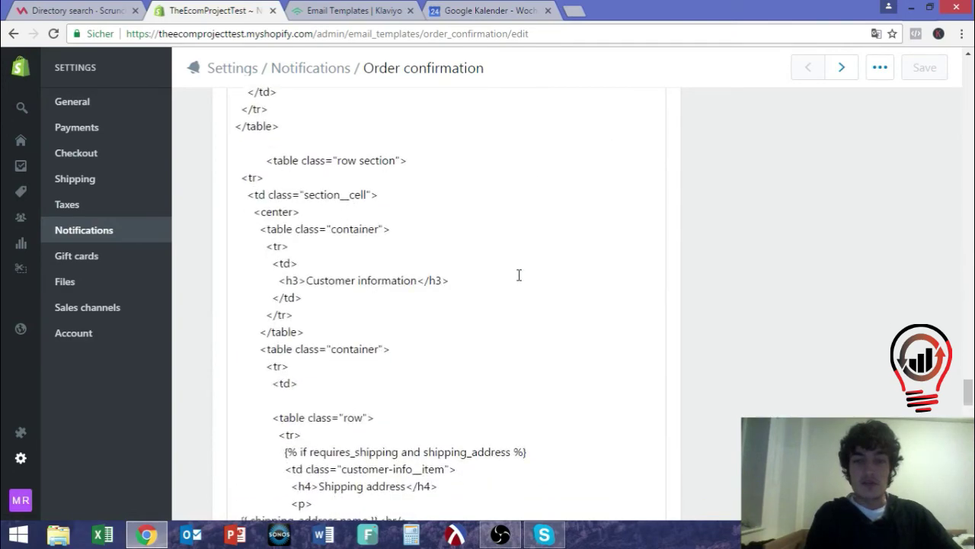
scroll(519, 275, down, 8)
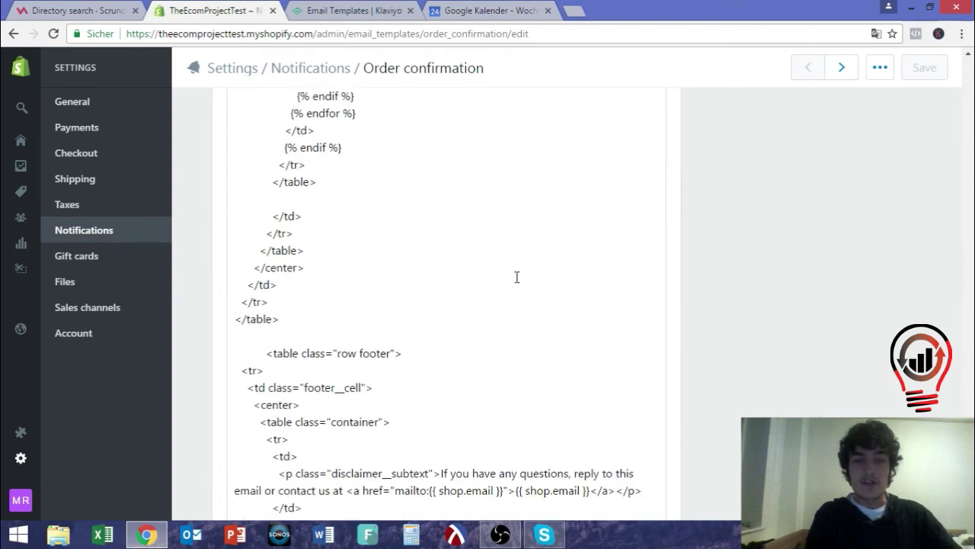
scroll(510, 280, down, 5)
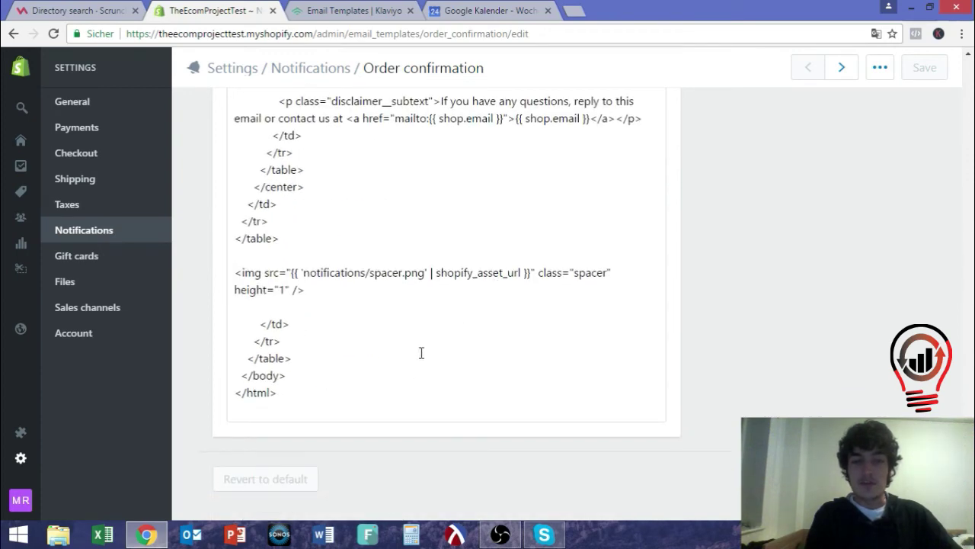
scroll(420, 354, up, 4)
scroll(419, 356, up, 2)
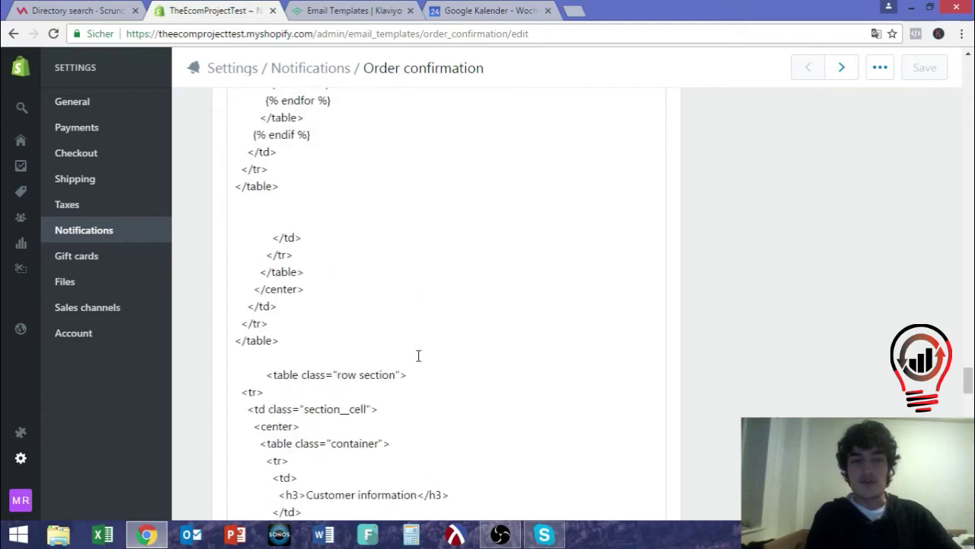
scroll(418, 356, up, 5)
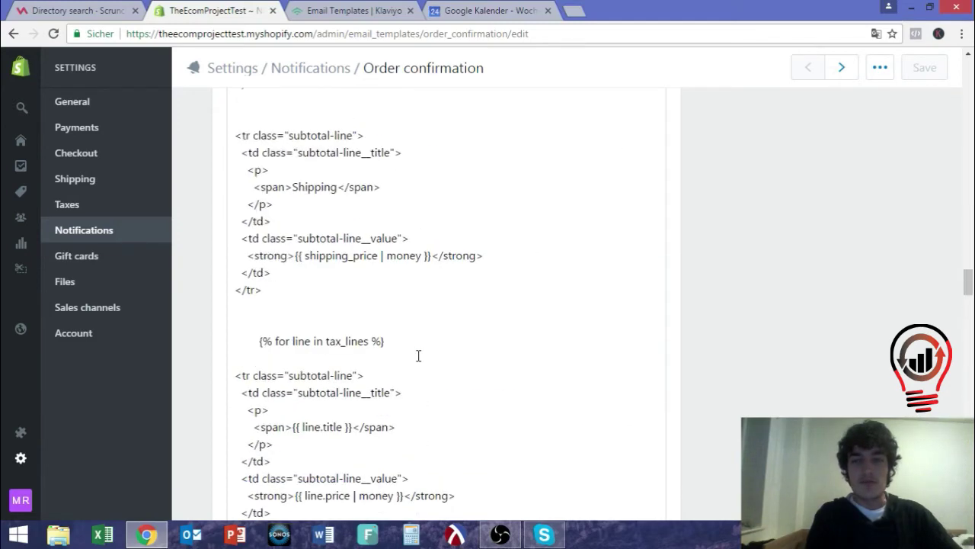
scroll(418, 356, up, 15)
click(430, 239)
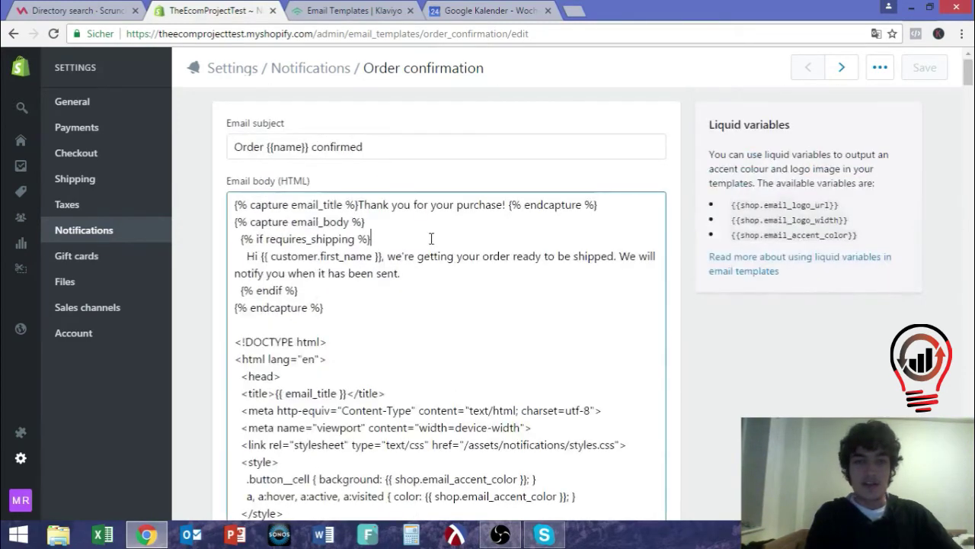
key(ctrl+a)
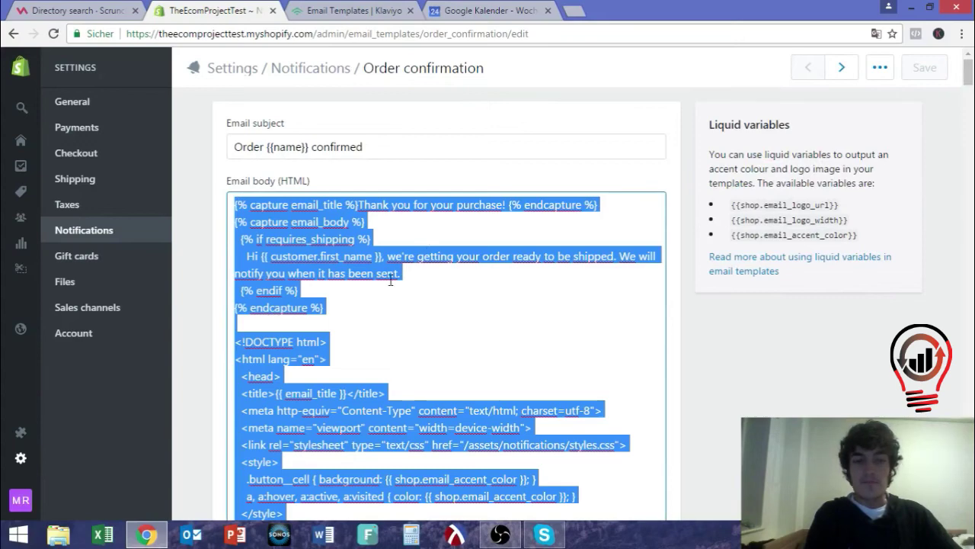
key(BackSpace)
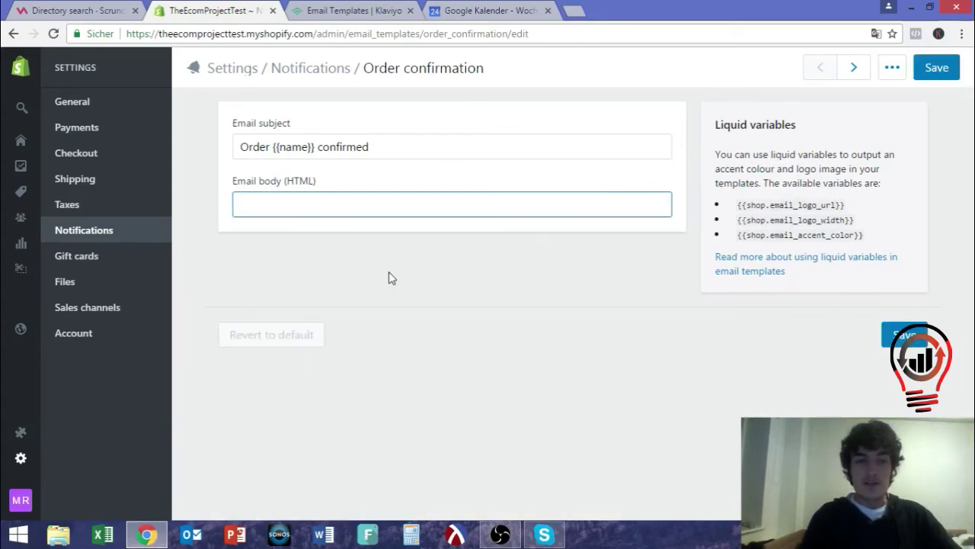
key(ctrl+v)
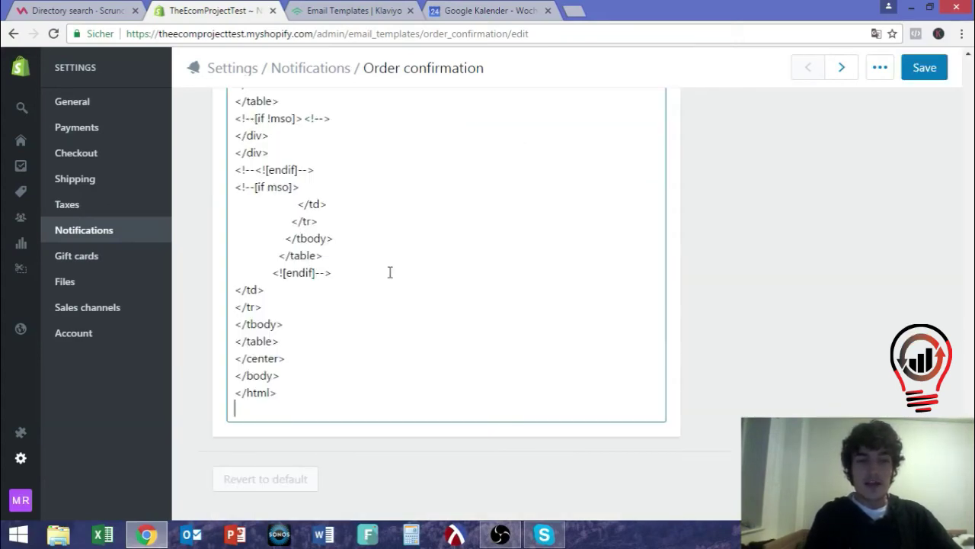
Look through the pasted template code in the notification's HTML email body.
click(381, 9)
key(ctrl+shift+Tab)
scroll(533, 335, up, 5)
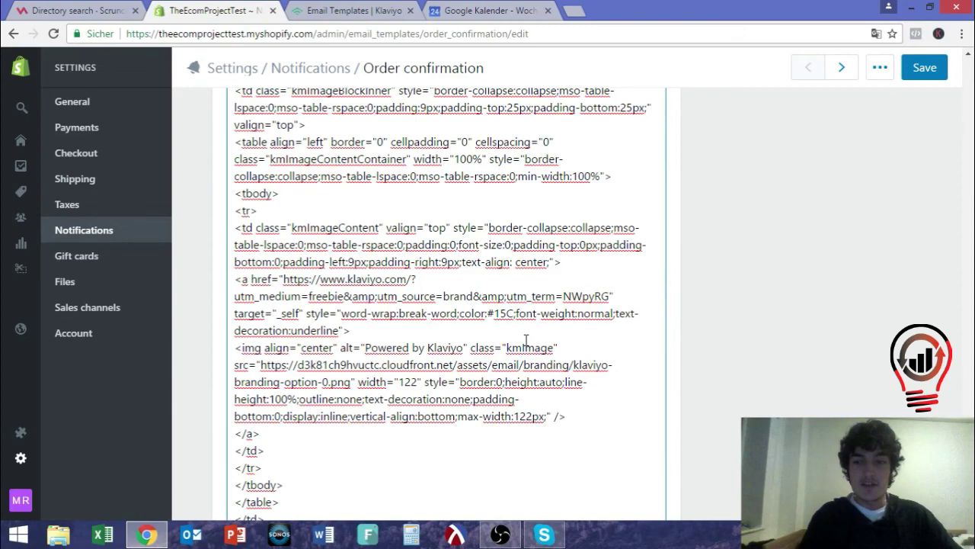
scroll(526, 340, down, 6)
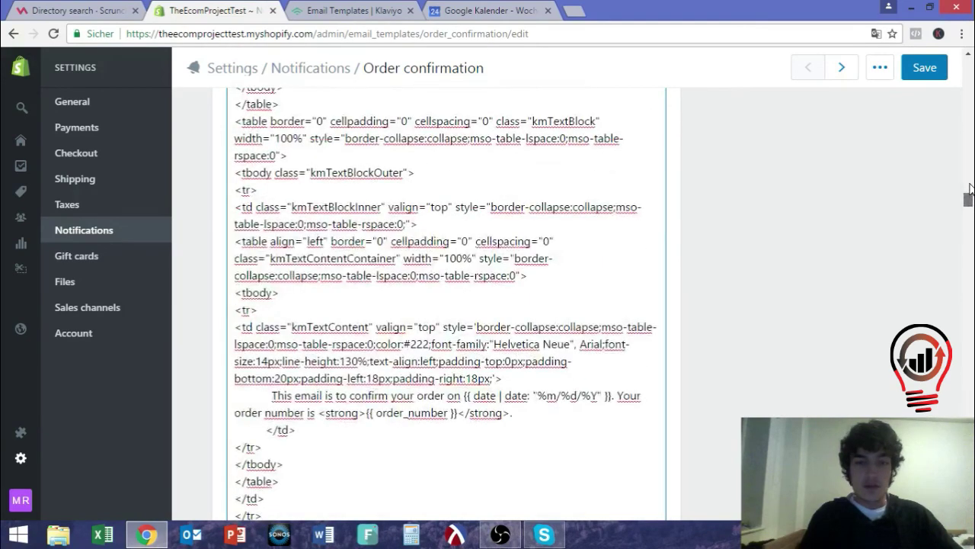
Switch to Klaviyo, close the template export and look through the other Shopify notification templates in the list.
click(390, 10)
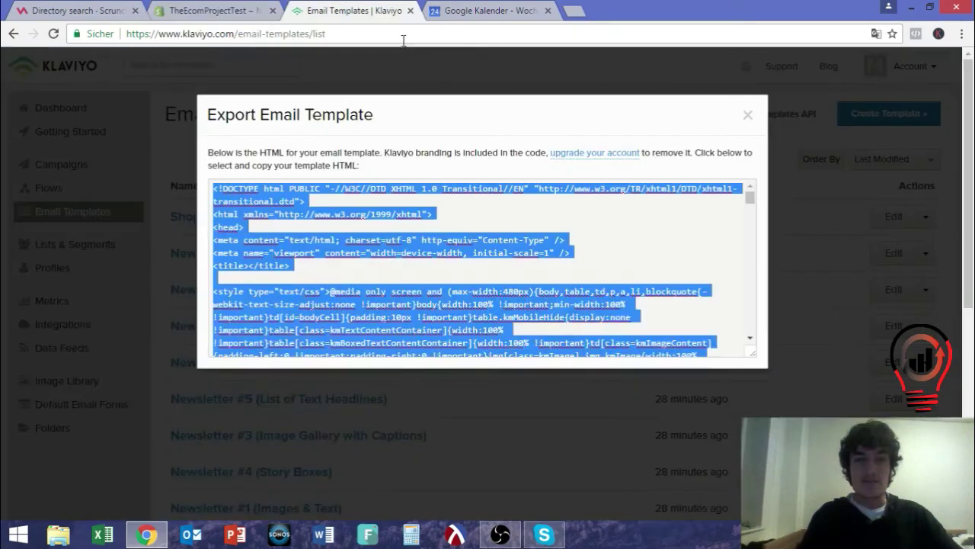
click(834, 282)
scroll(366, 232, down, 3)
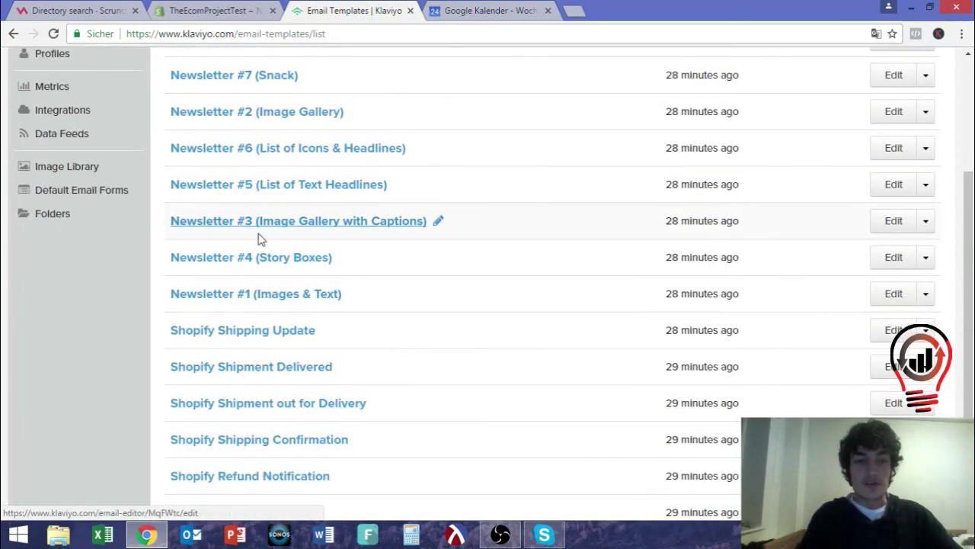
scroll(258, 239, up, 2)
scroll(283, 303, down, 3)
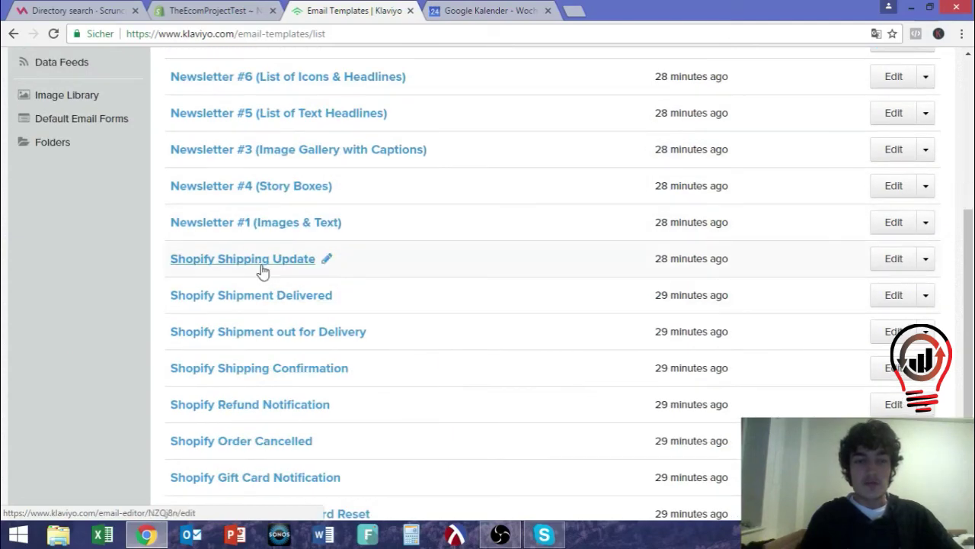
scroll(283, 330, down, 2)
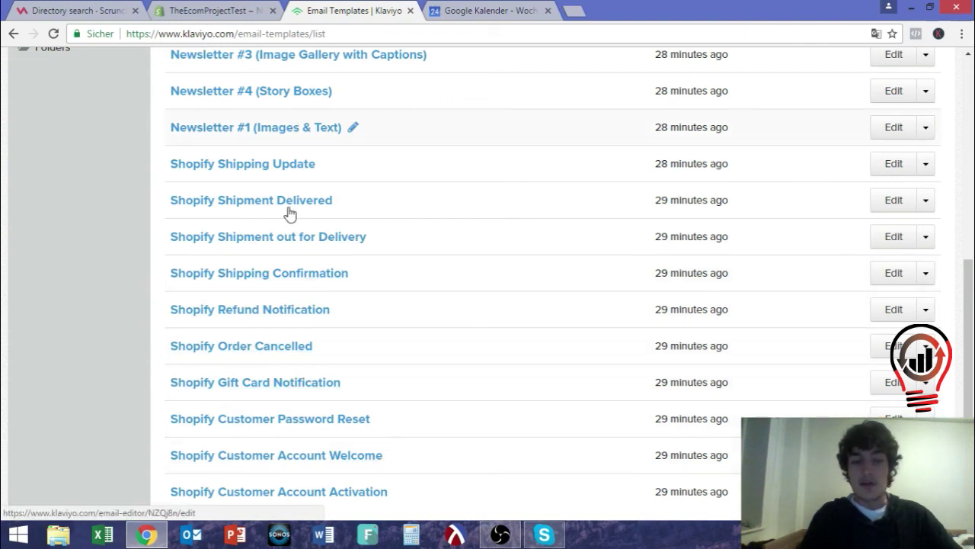
scroll(286, 251, up, 5)
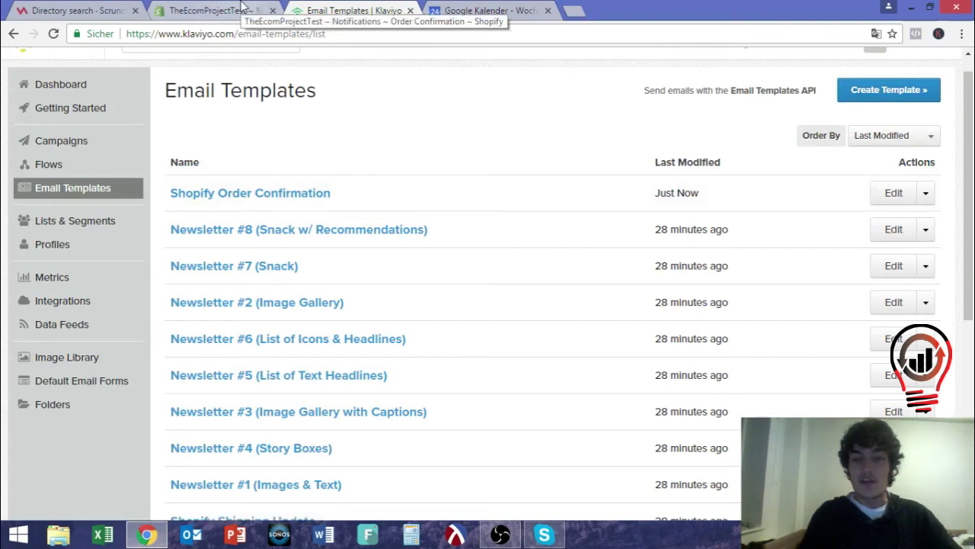
scroll(348, 284, down, 3)
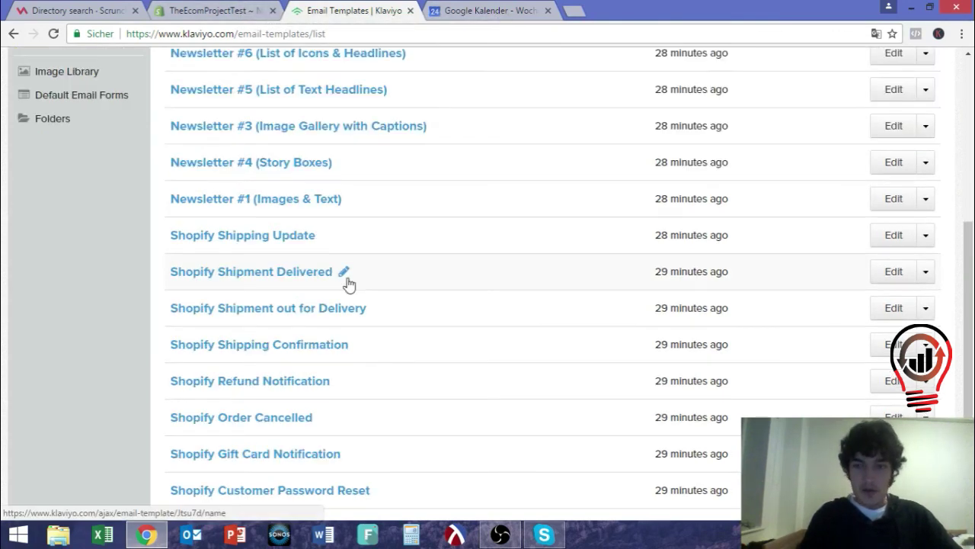
Return to Shopify's Order confirmation notification and review the opening part of its new HTML email body.
click(244, 6)
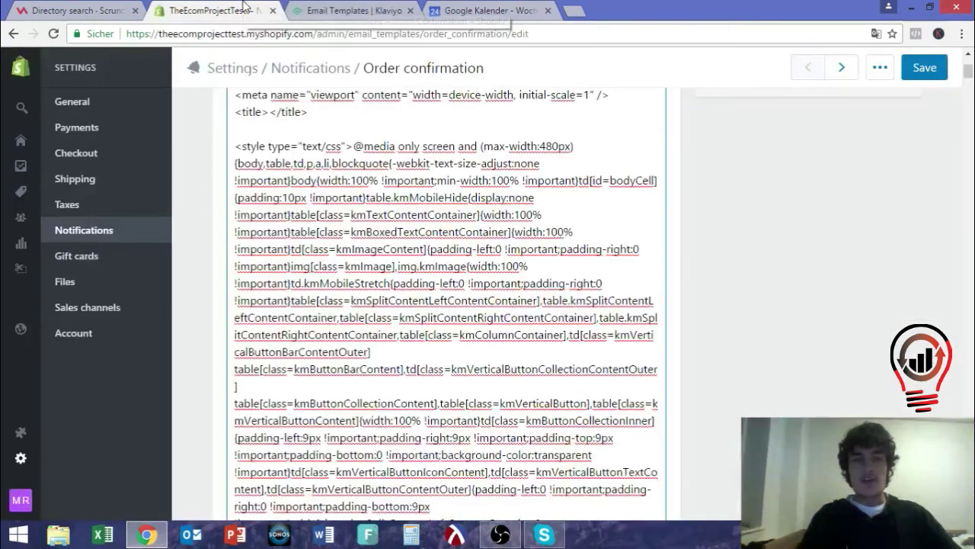
scroll(557, 262, up, 3)
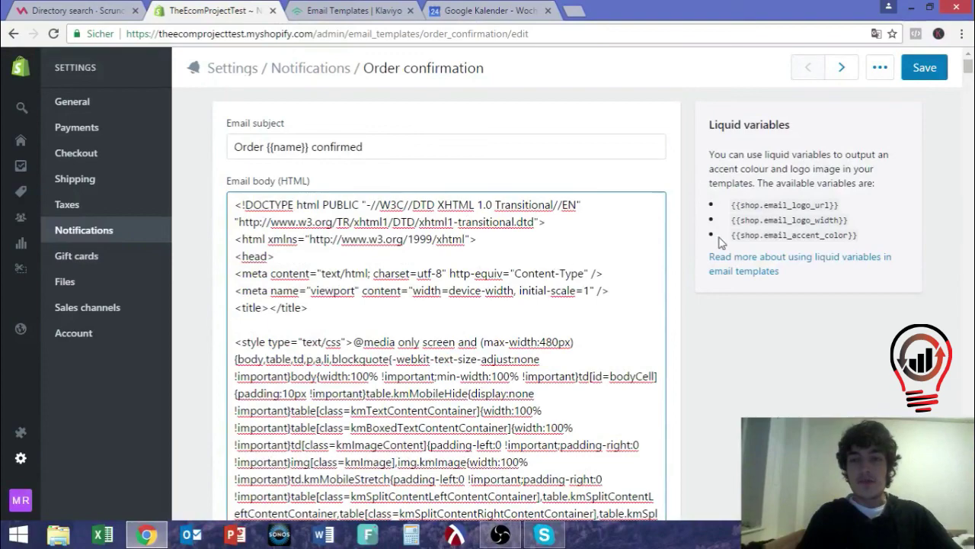
scroll(686, 278, down, 4)
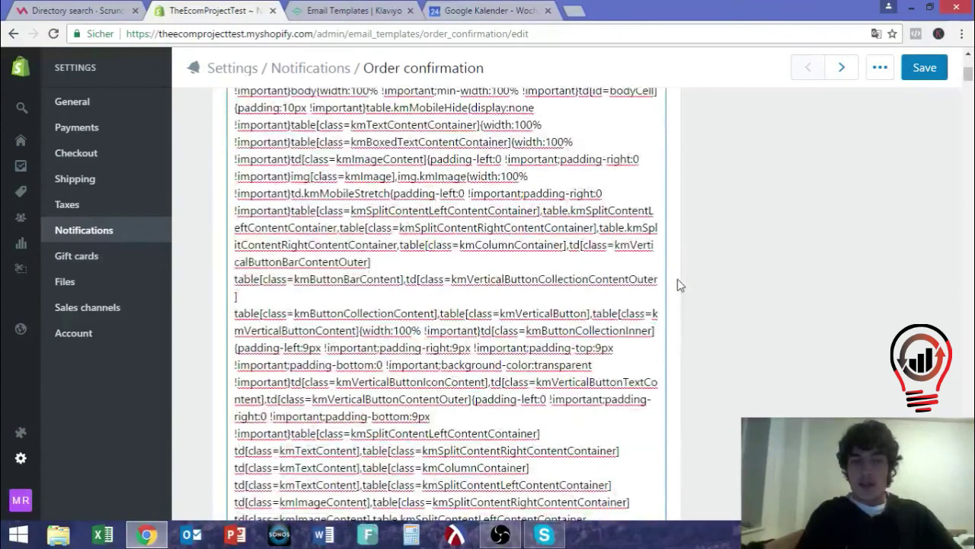
scroll(681, 285, down, 3)
scroll(686, 284, up, 7)
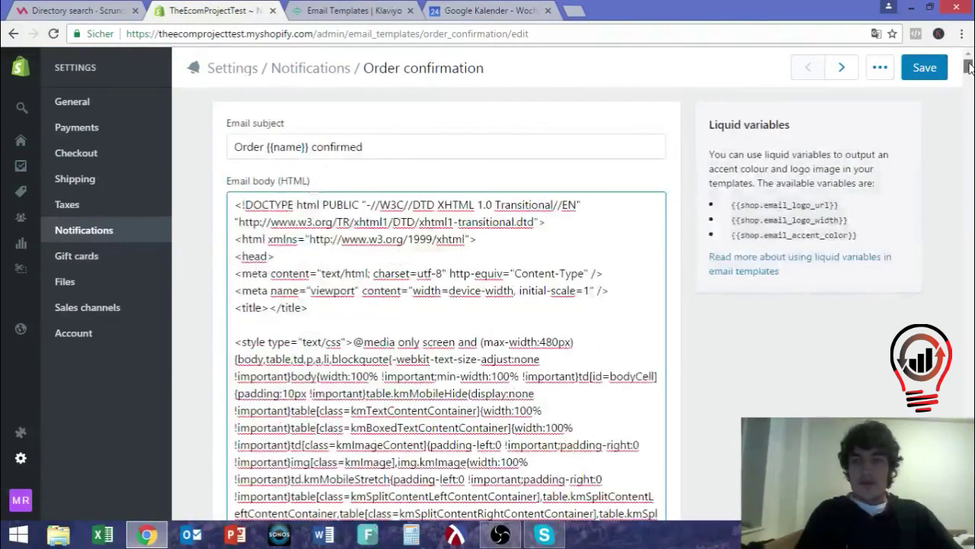